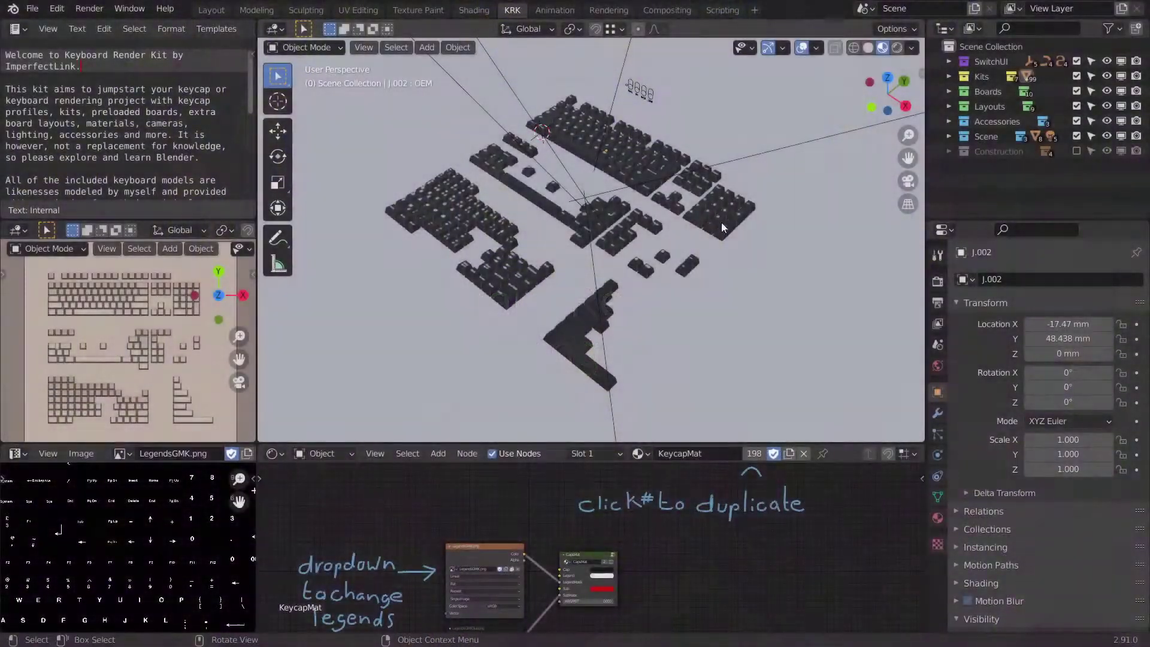
- Inspect the main keycap set from directly above and from a low front angle to compare the key rows
middle_click_drag(712, 252, 640, 279)
scroll(640, 279, "up", 3)
middle_click_drag(653, 181, 690, 322, "shift")
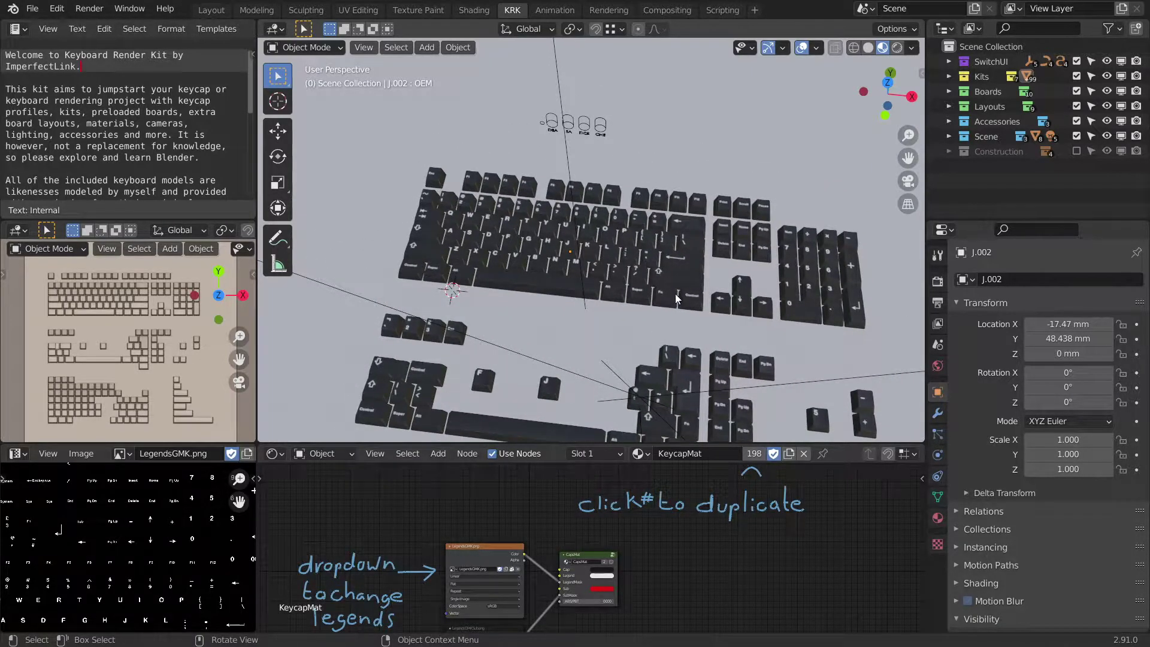
middle_click_drag(648, 281, 639, 317, "alt")
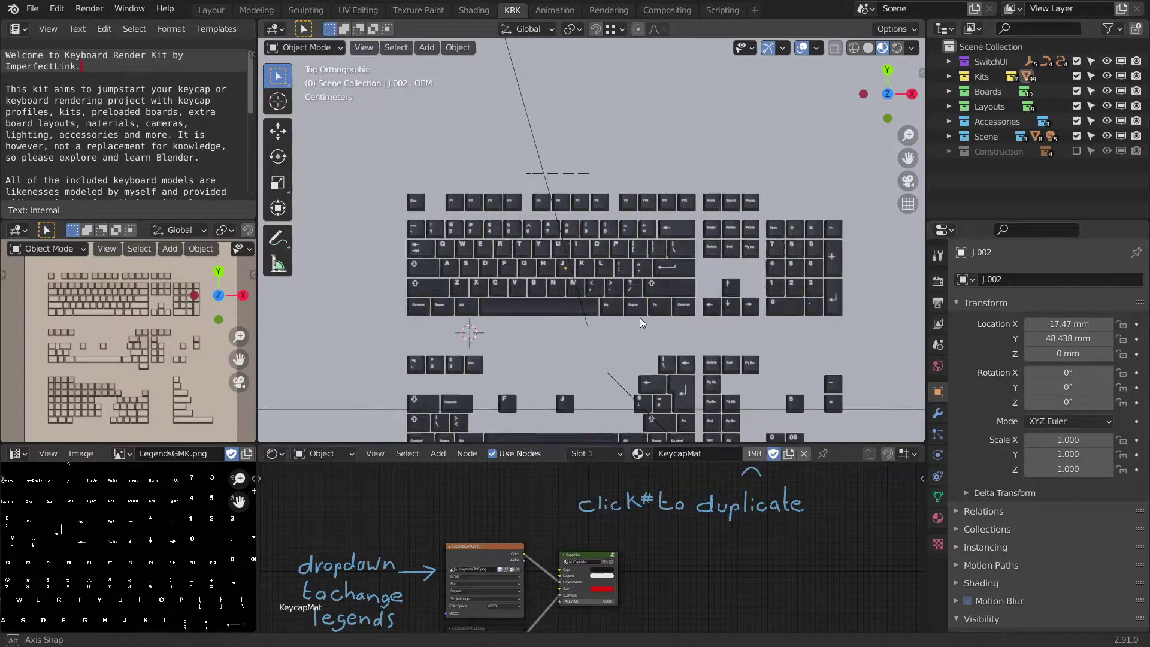
scroll(649, 323, "up", 6)
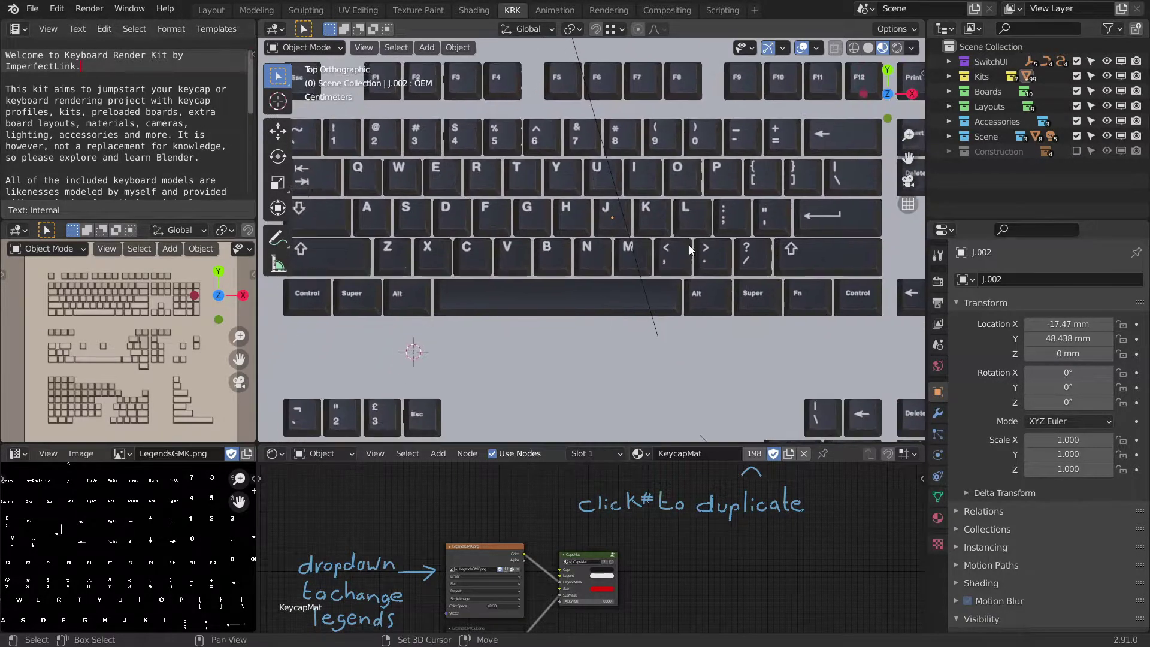
scroll(685, 272, "down", 2)
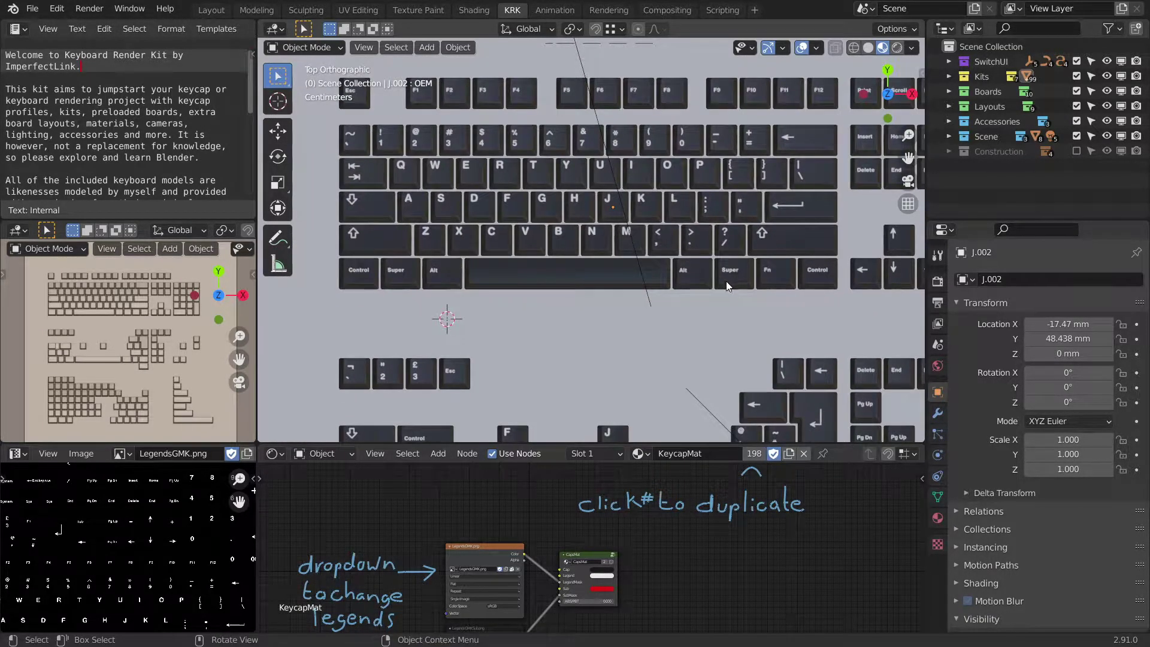
mouse_move(727, 281)
middle_mouse_down("shift")
mouse_move(707, 266)
mouse_move(717, 271)
middle_mouse_up("shift")
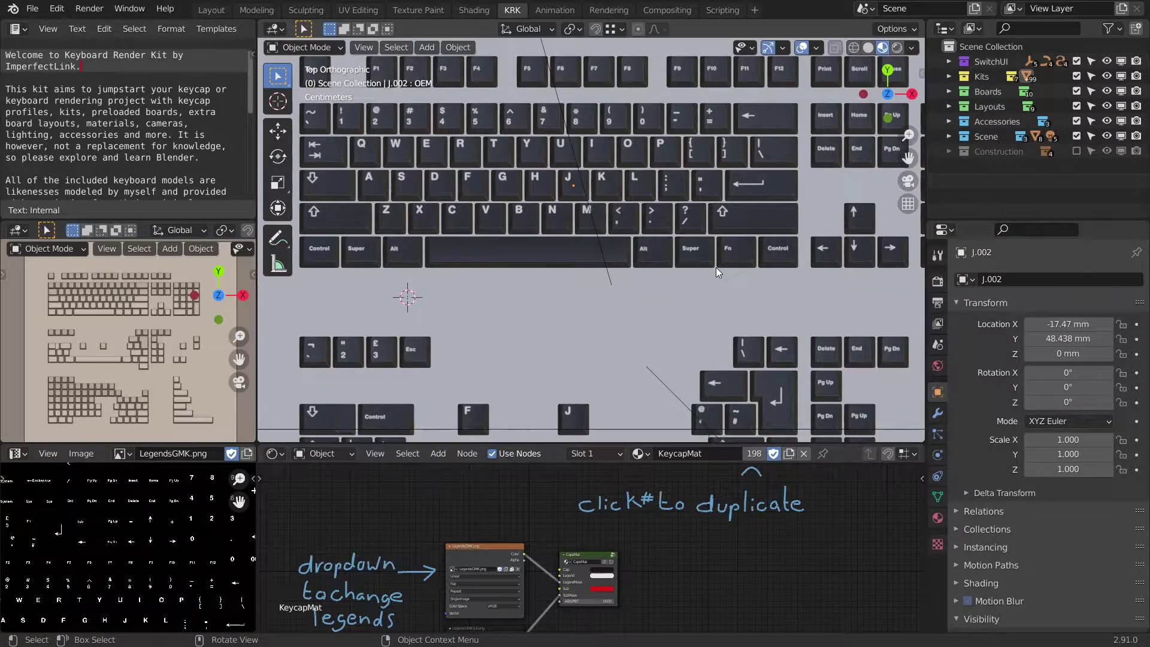
scroll(716, 270, "down", 2)
scroll(706, 250, "up", 1)
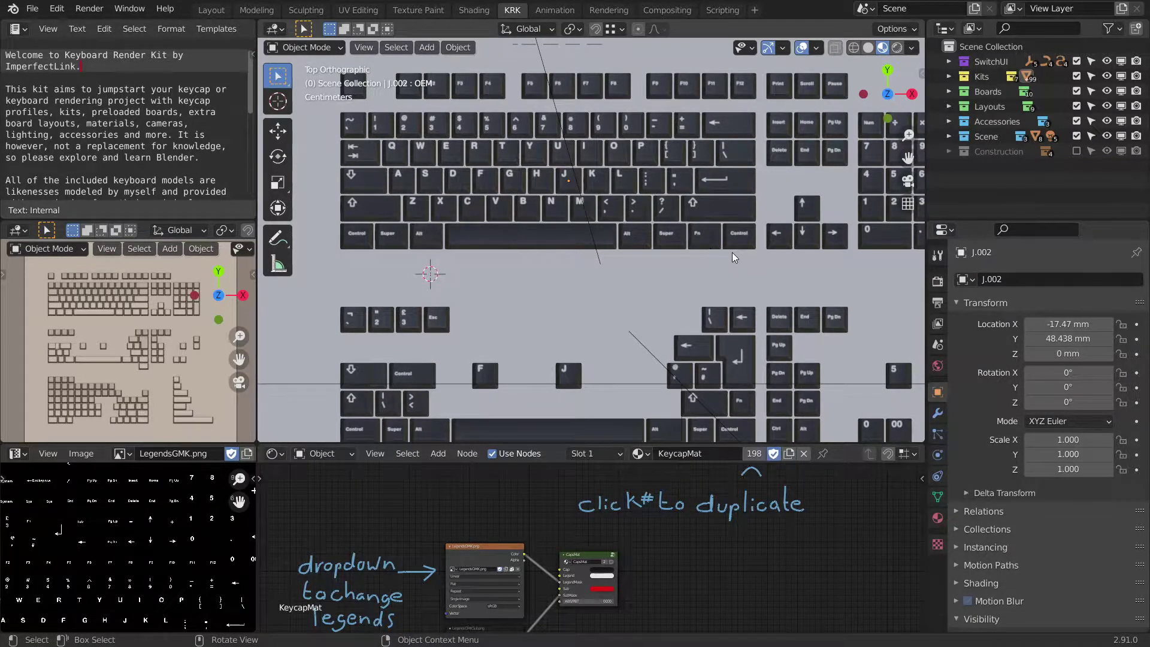
middle_click_drag(701, 227, 694, 168)
scroll(681, 260, "up", 3)
middle_click_drag(681, 260, 727, 237, "shift")
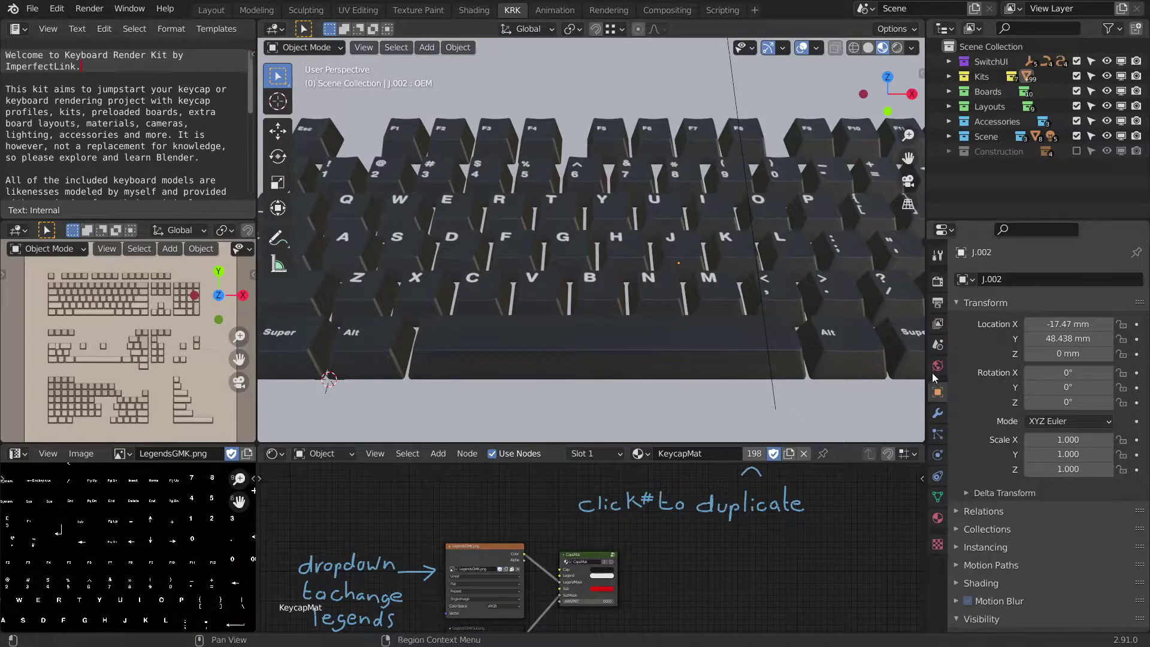
- Display the shape keys of the active J keycap, including the OEM, DSA, SA, DCS and Cherry profiles
left_click(937, 496)
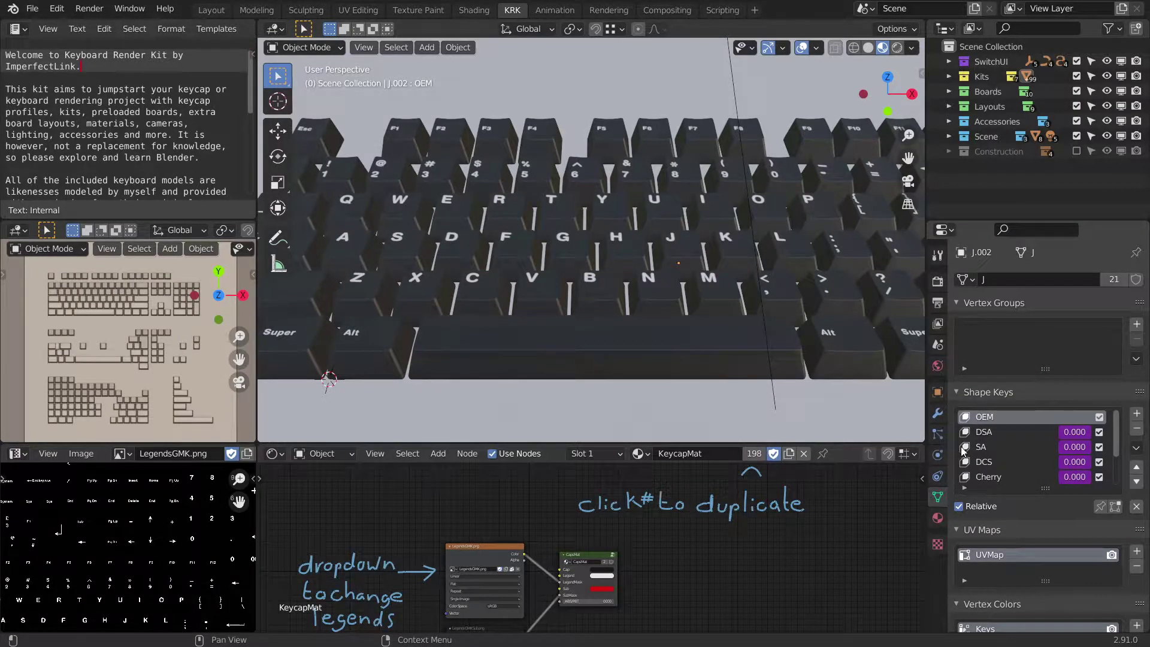
left_click(937, 393)
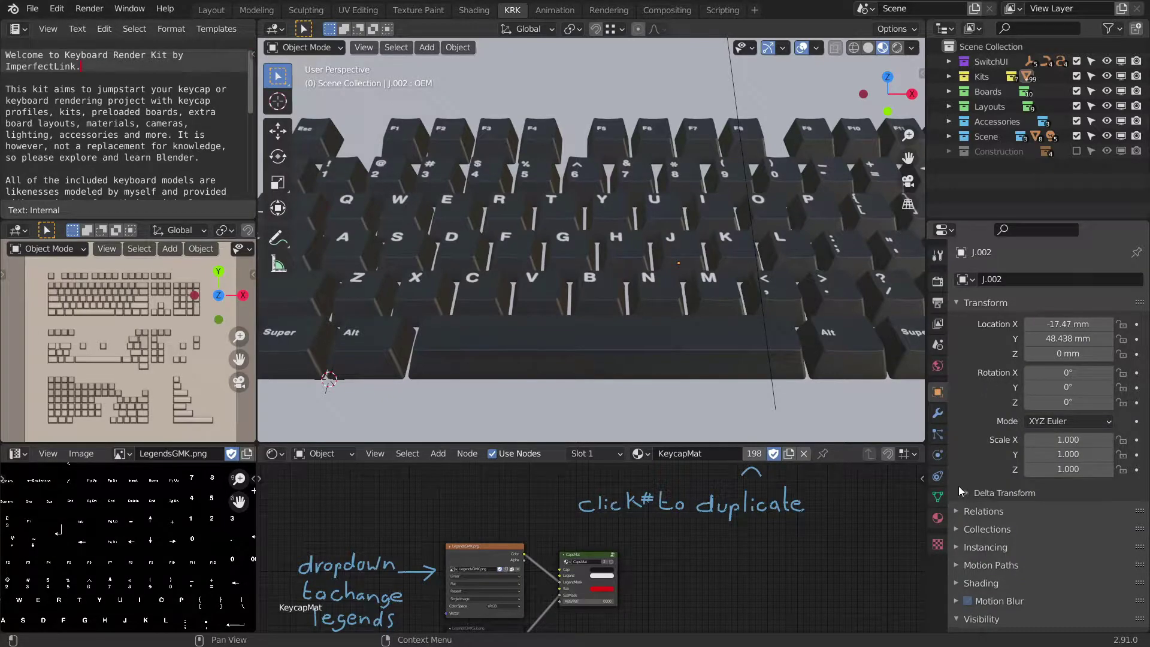
left_click(939, 497)
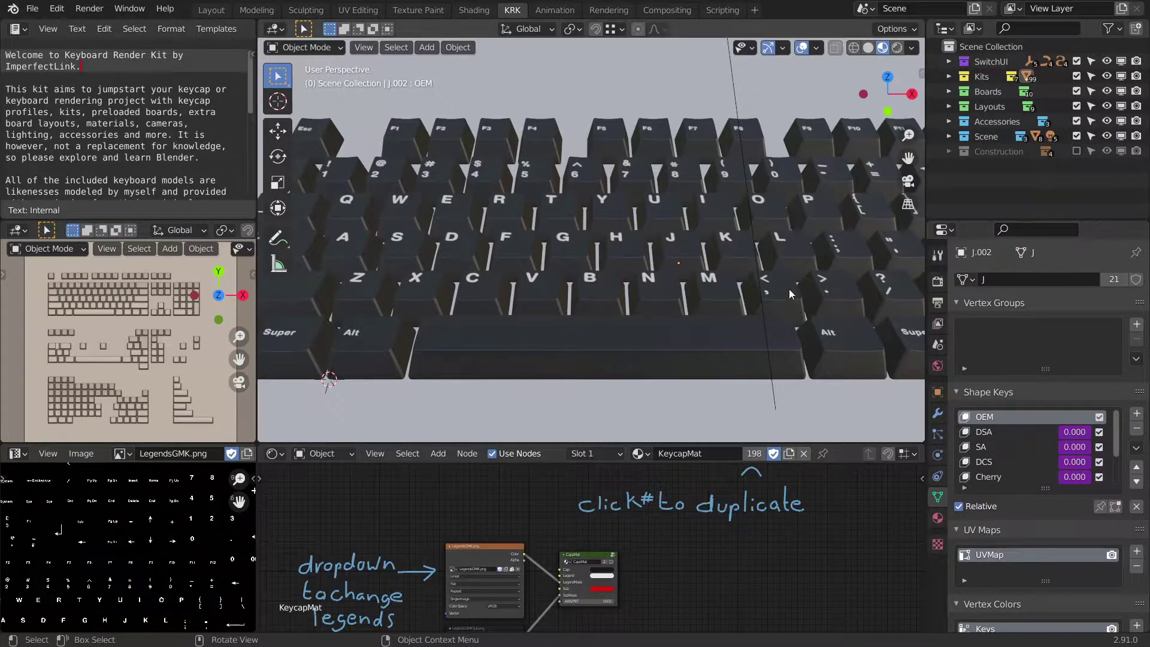
- Slide the CHE profile switch above the keyboard to its on position to change the keycaps to the Cherry profile
middle_click_drag(789, 284, 700, 254)
left_click(743, 170)
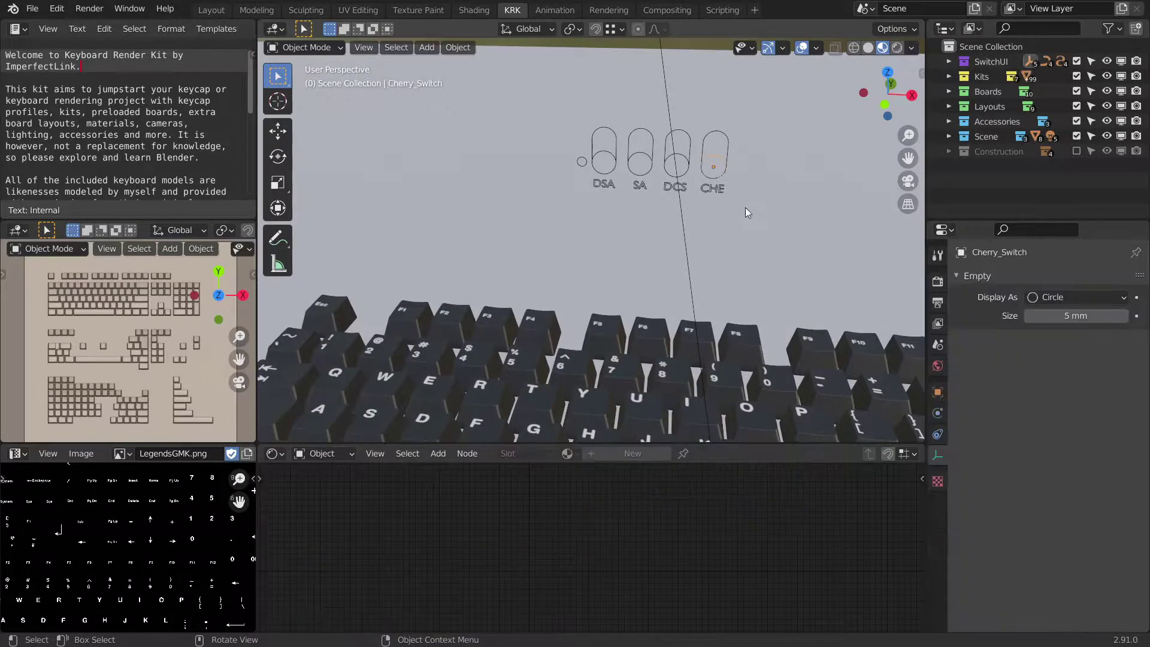
key("g")
left_click(766, 175)
- Select the J keycap in the main set and examine its homing shape keys and top surface up close
middle_click_drag(766, 175, 710, 260)
left_click(594, 242)
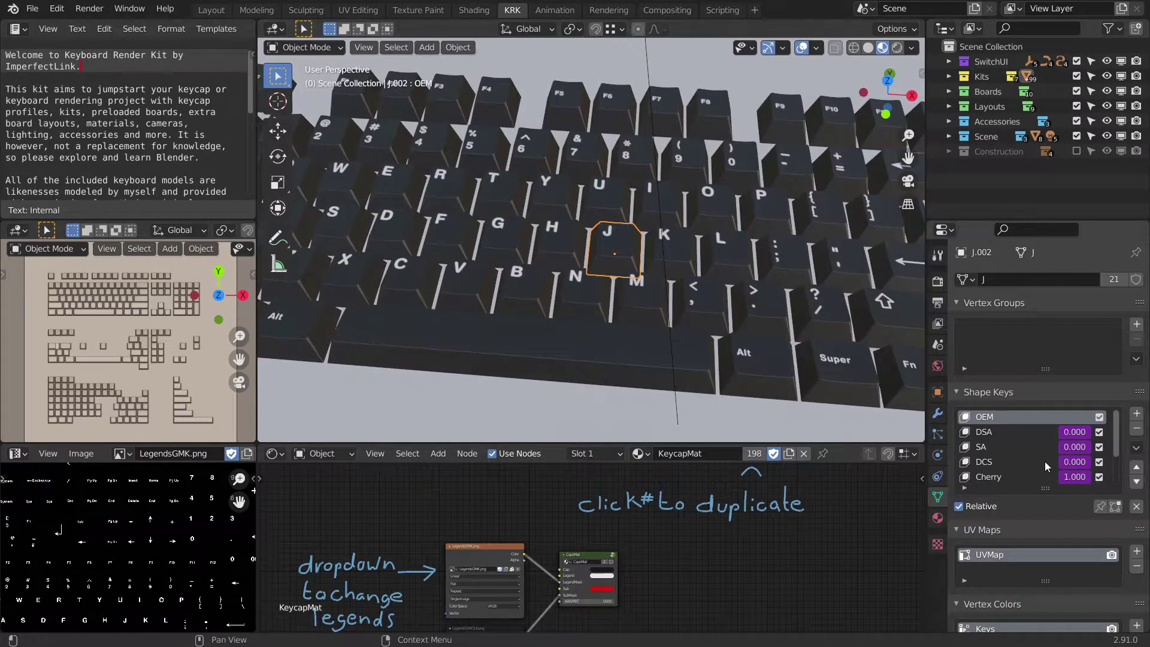
scroll(1045, 461, "down", 1)
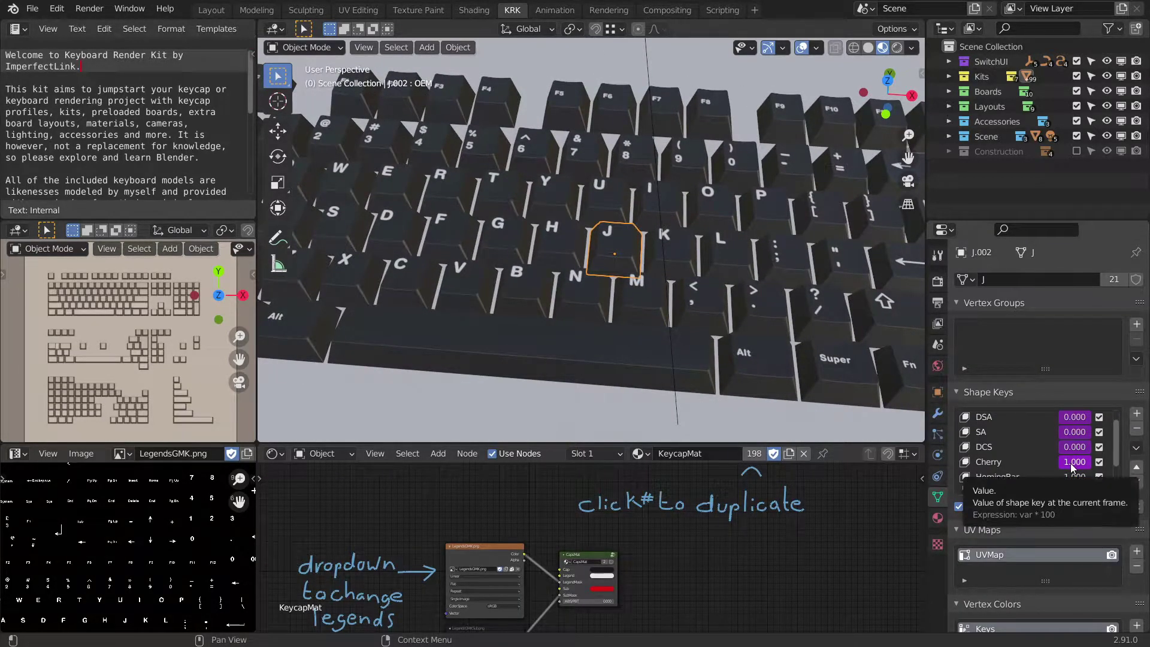
scroll(1031, 443, "down", 1)
scroll(1031, 443, "down", 1)
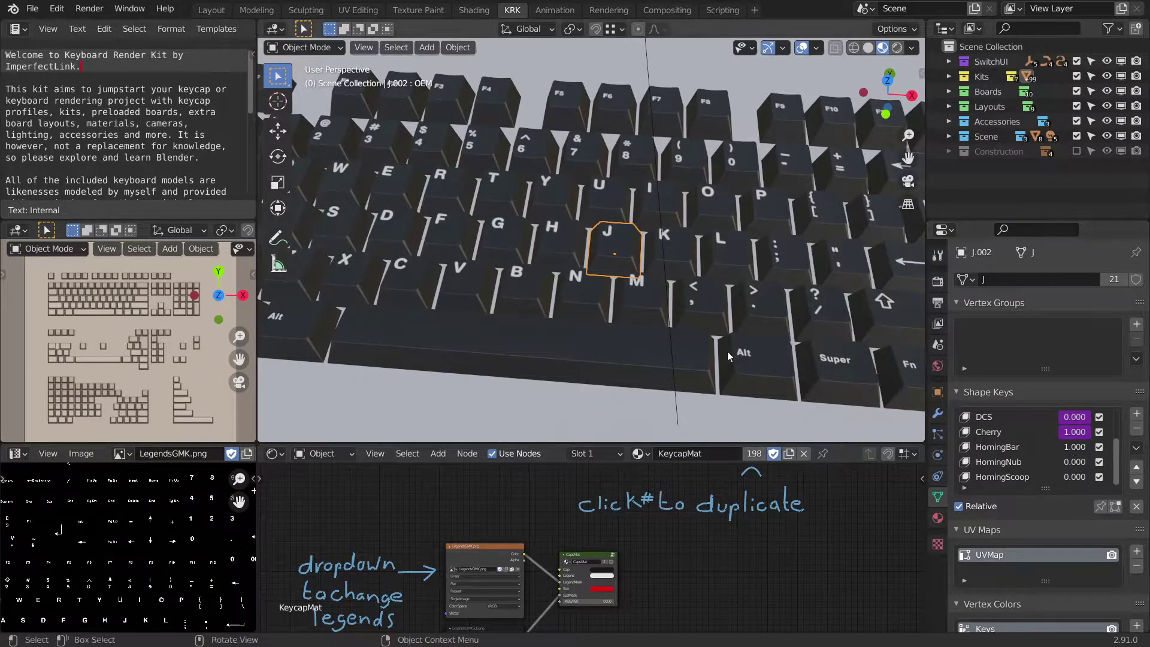
key("KP_Decimal")
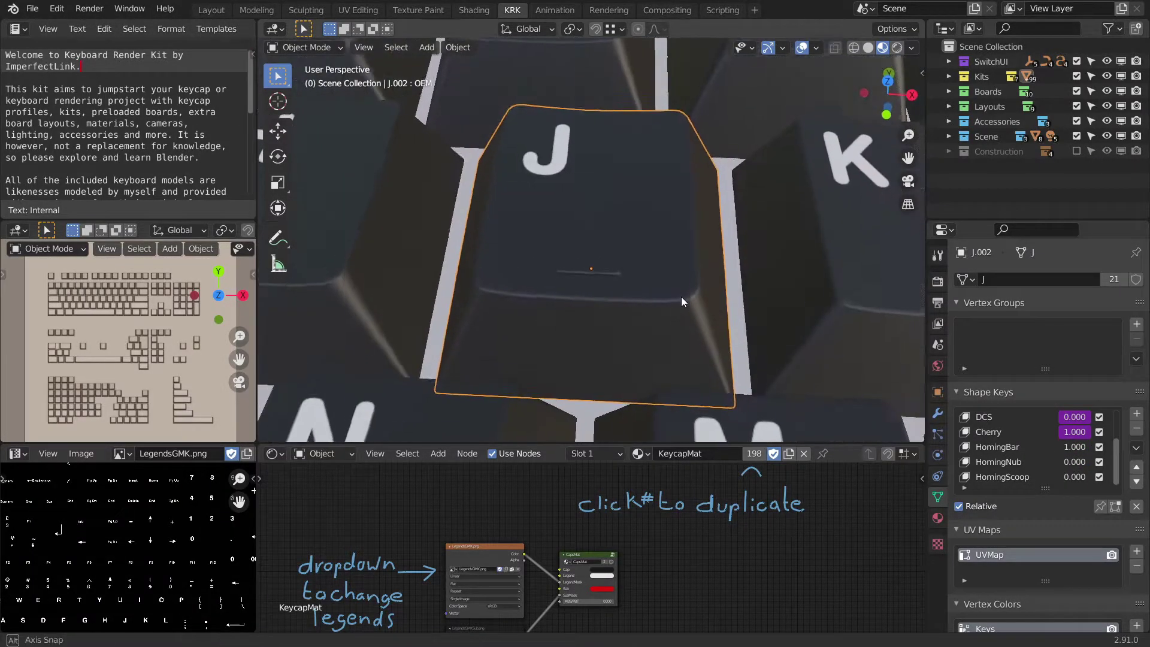
middle_click_drag(681, 296, 695, 278)
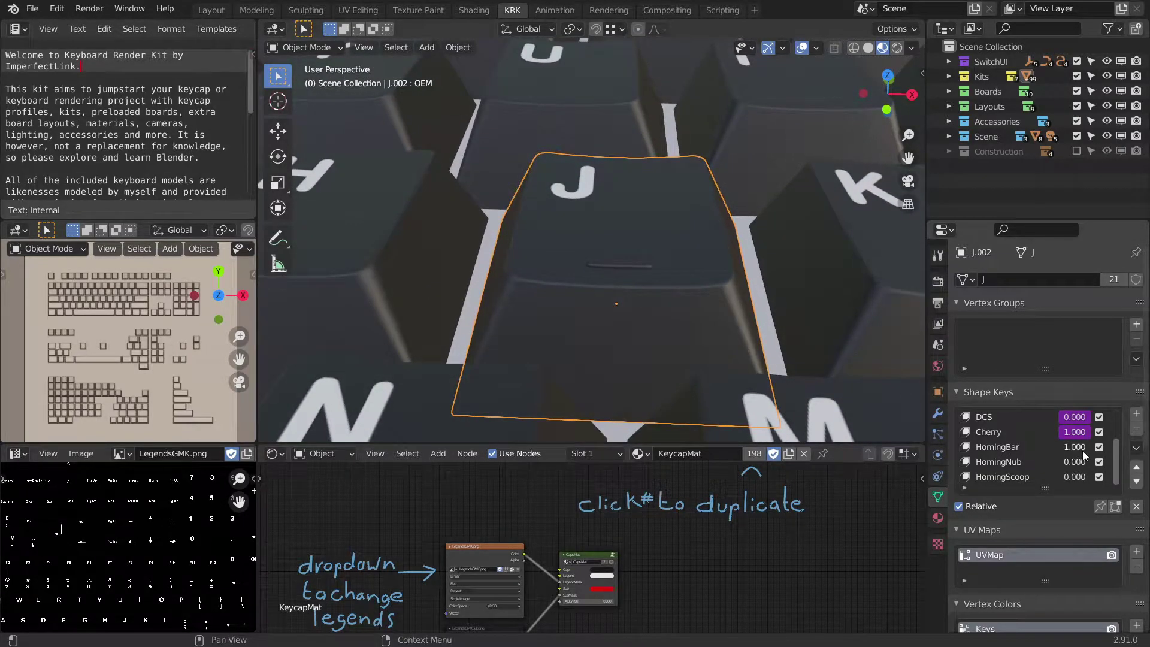
- Set the J keycap's HomingBar shape key to 0 and its HomingNub to 1
left_click_drag(1077, 448, 1042, 447)
left_click_drag(1072, 461, 1087, 457)
middle_click_drag(705, 282, 755, 298)
scroll(673, 299, "up", 4)
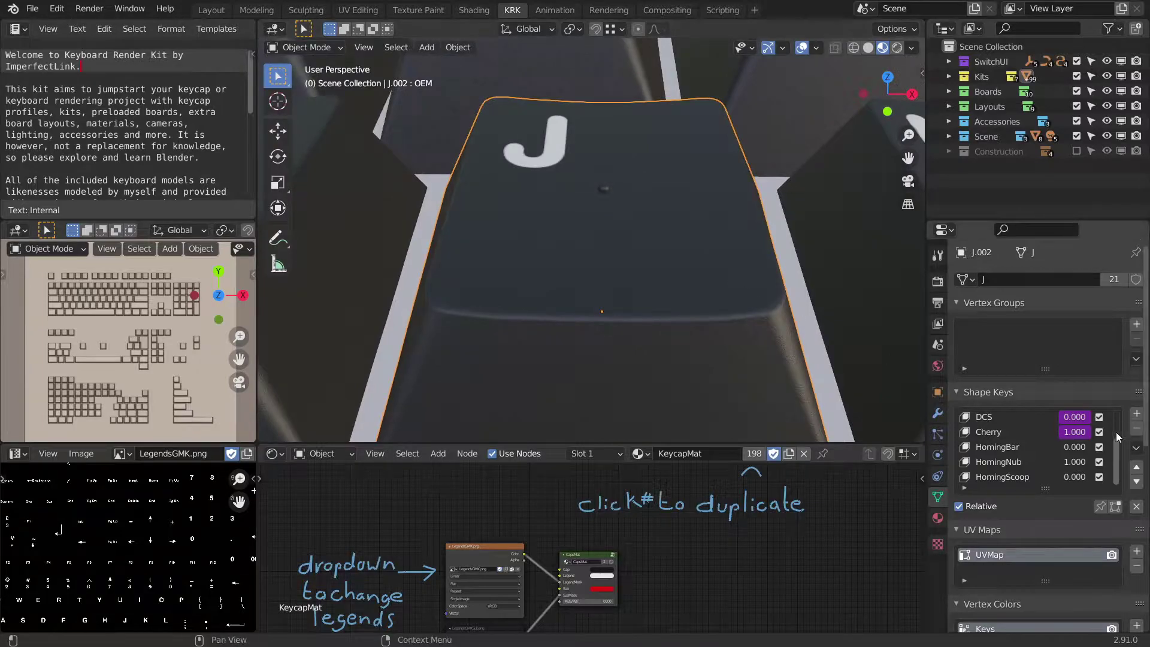
- Set the J keycap's HomingNub shape key to 0 and its HomingScoop to 1
left_click_drag(1078, 463, 1065, 460)
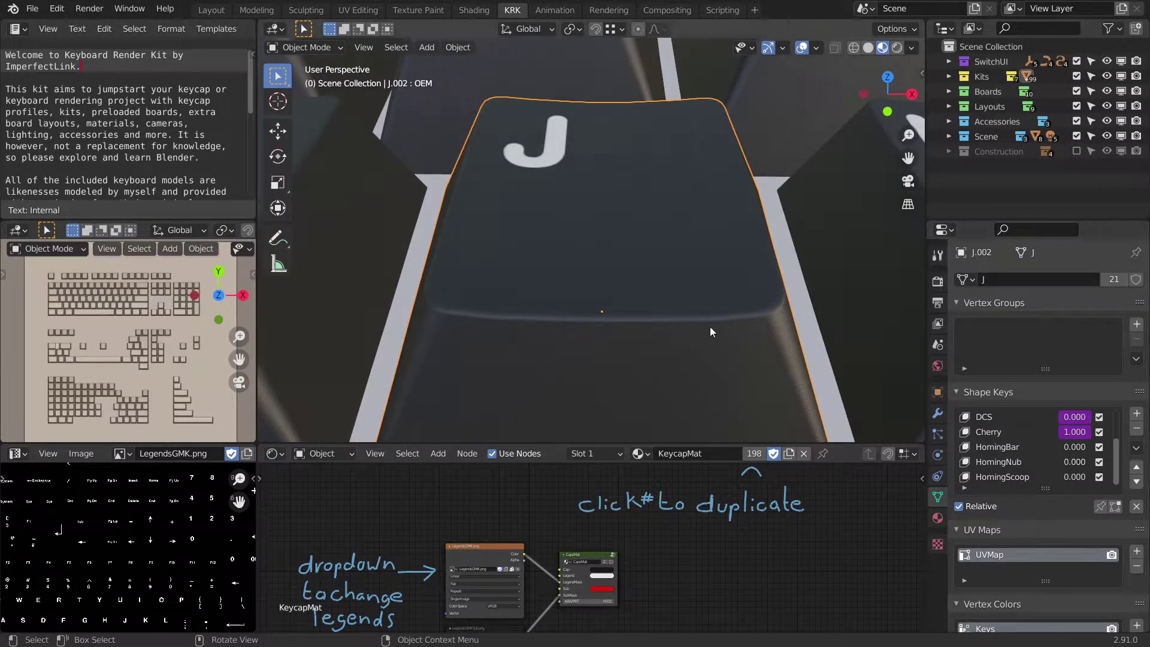
middle_click_drag(712, 331, 718, 299)
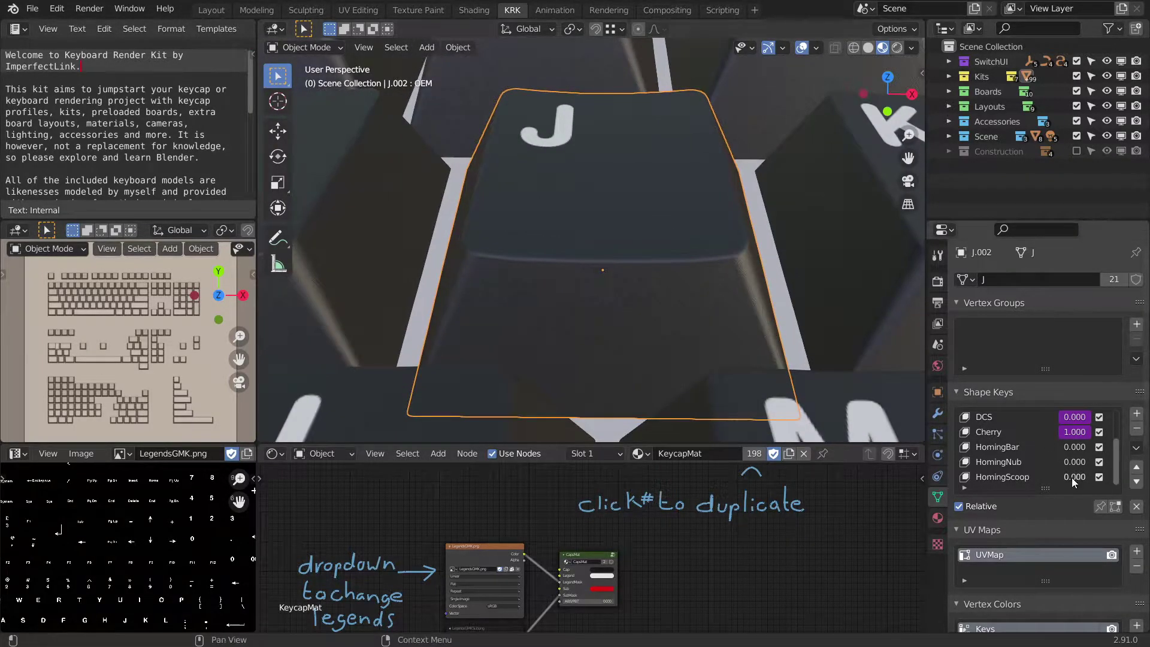
left_click_drag(1076, 477, 1082, 477)
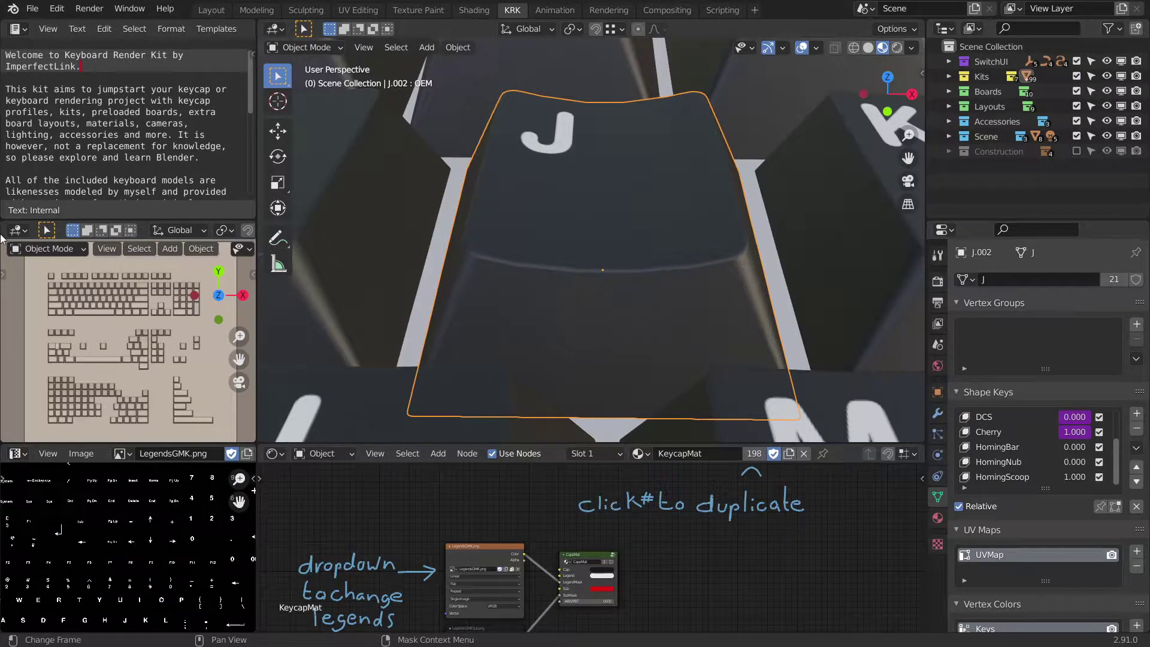
- Select the F keycap in the main set and set its HomingBar shape key to 0 and HomingScoop to 1
middle_click_drag(576, 230, 696, 244)
scroll(605, 243, "down", 5)
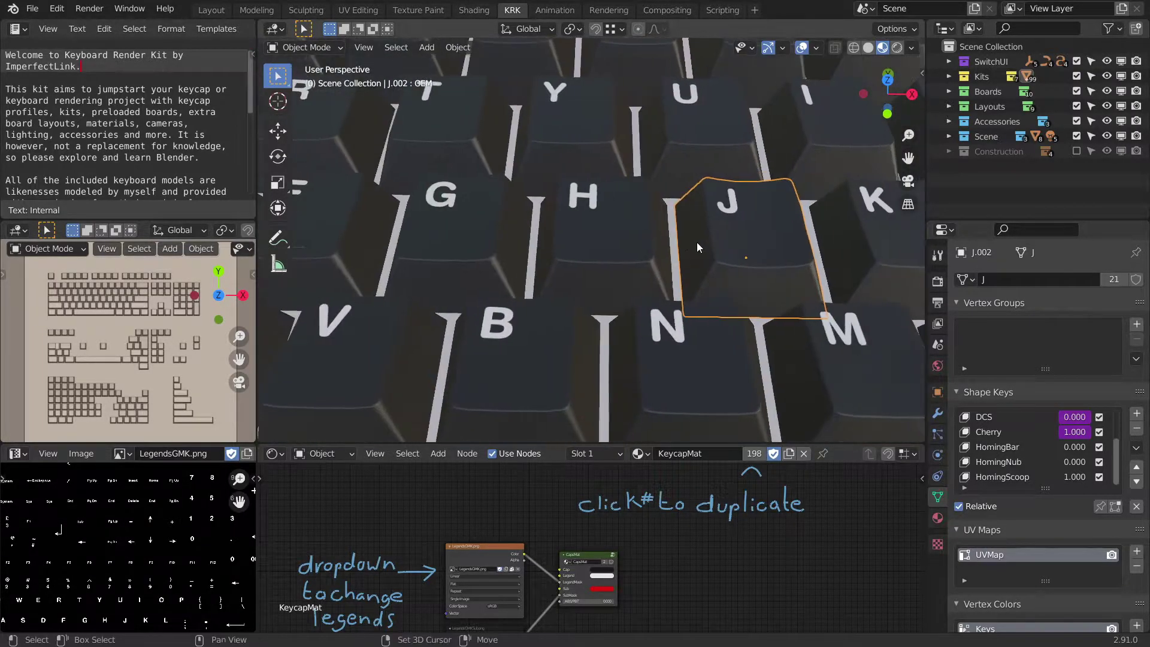
scroll(697, 243, "down", 3)
middle_click_drag(537, 242, 708, 242, "shift")
middle_click_drag(491, 252, 666, 253, "shift")
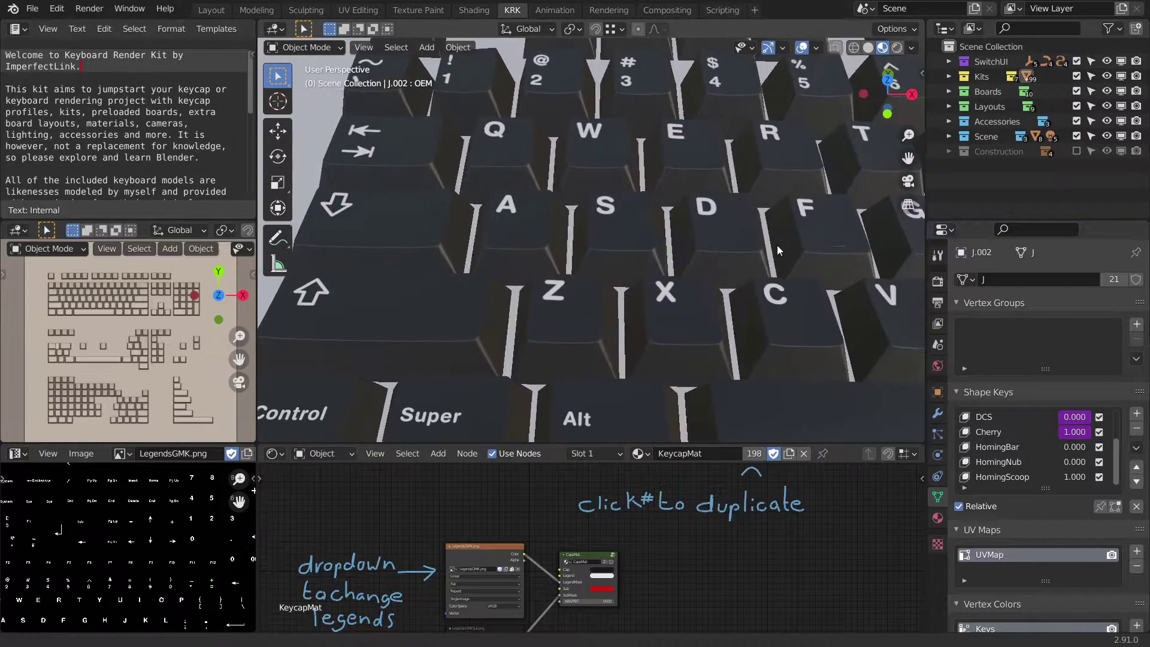
middle_click_drag(778, 246, 639, 231, "shift")
left_click(656, 240)
key("KP_Decimal")
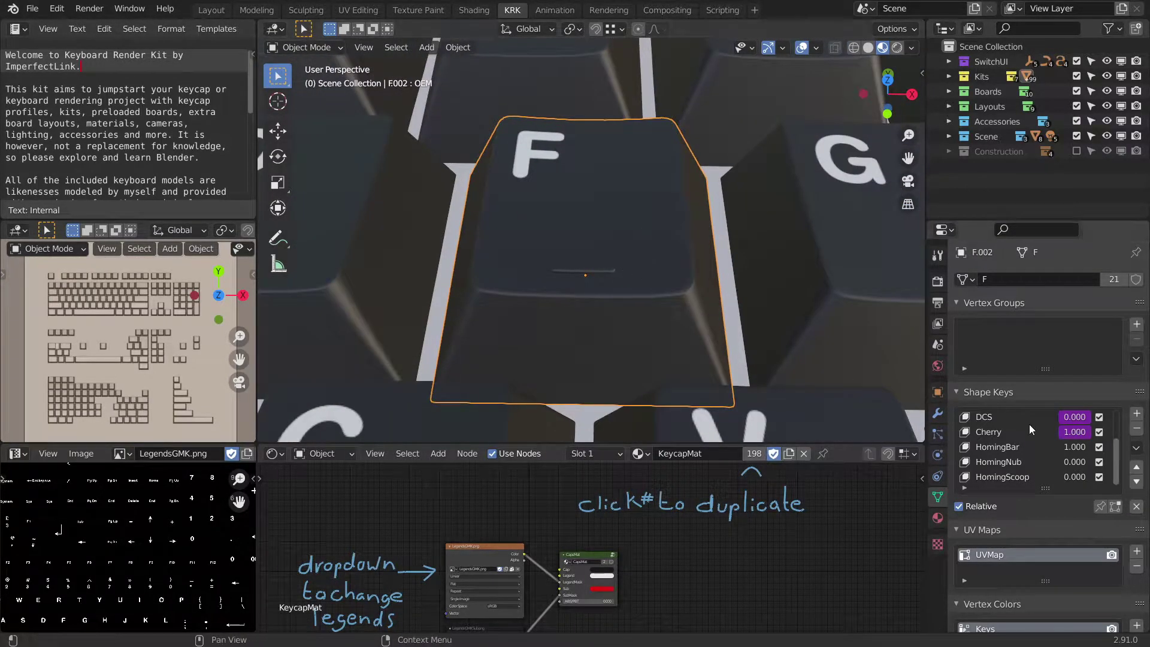
left_click_drag(1075, 477, 1114, 477)
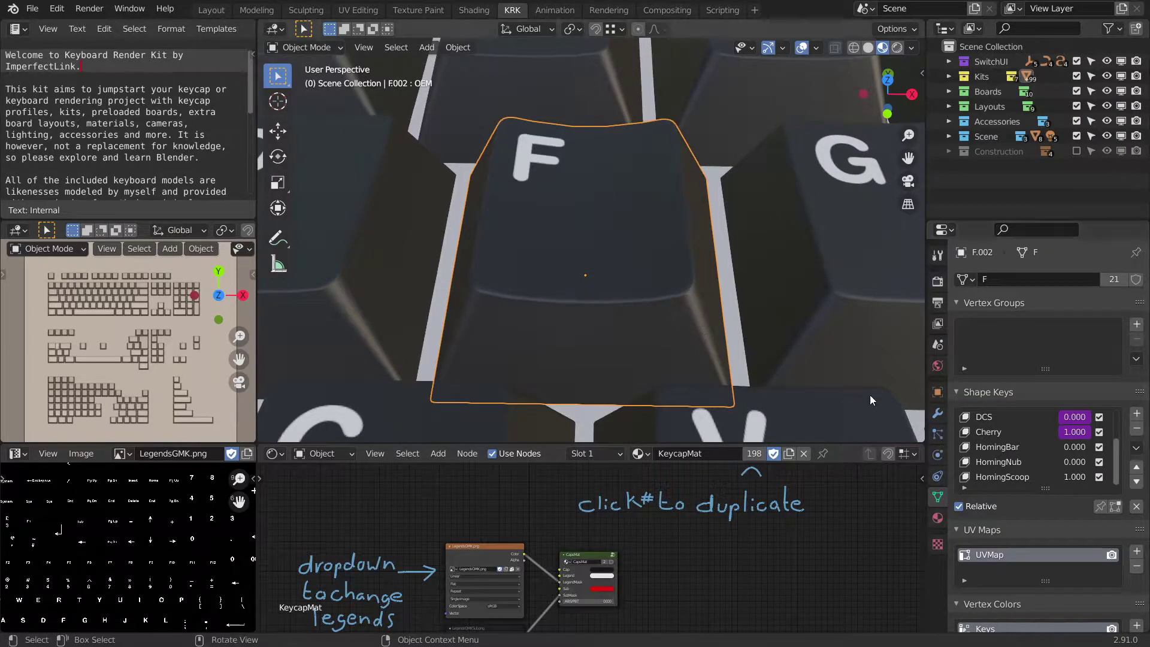
- Select the J keycap again and set its HomingBar and HomingNub shape keys to 1 to combine all homing types
scroll(692, 269, "down", 4)
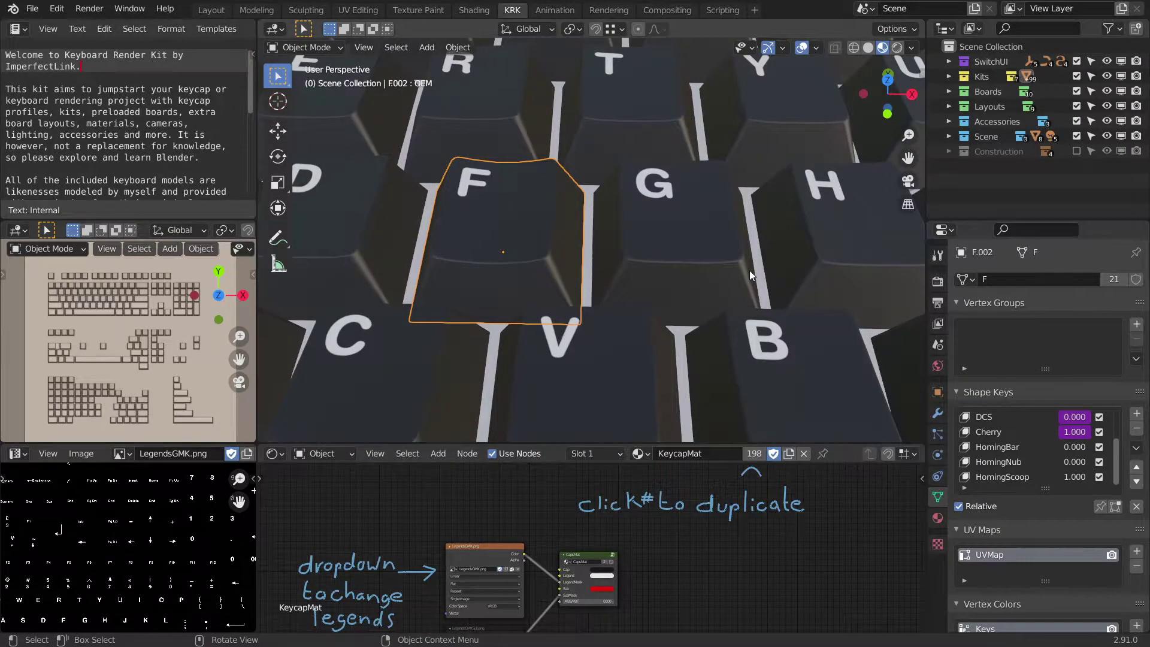
middle_click_drag(794, 257, 659, 267, "shift")
left_click(643, 246)
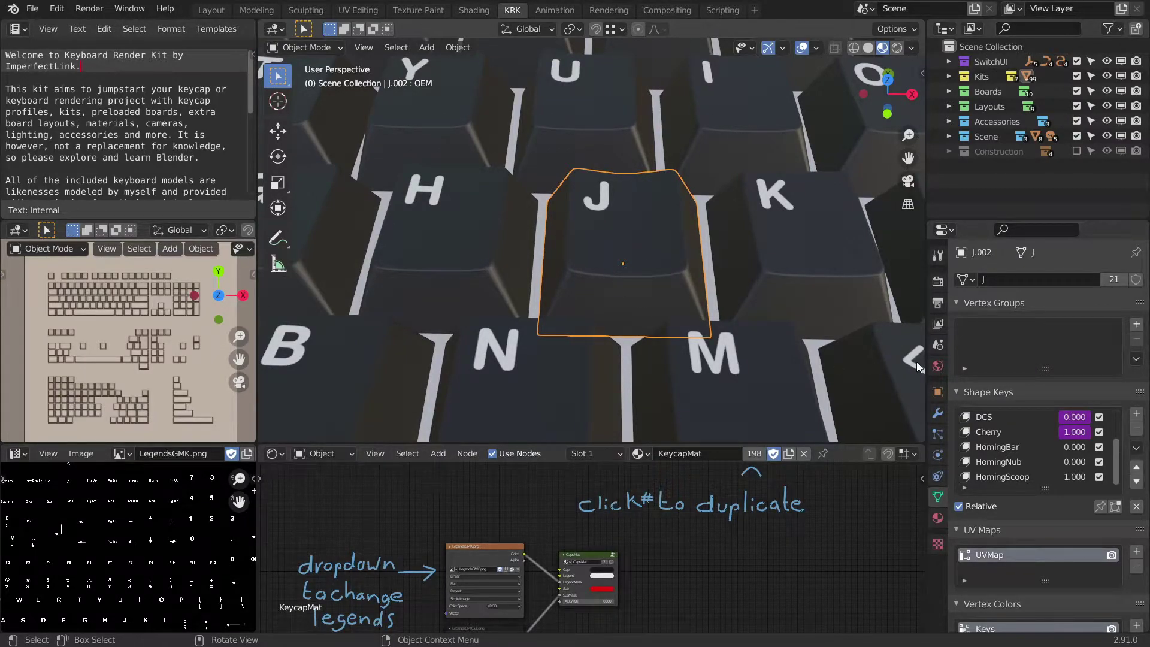
middle_click_drag(678, 301, 752, 337)
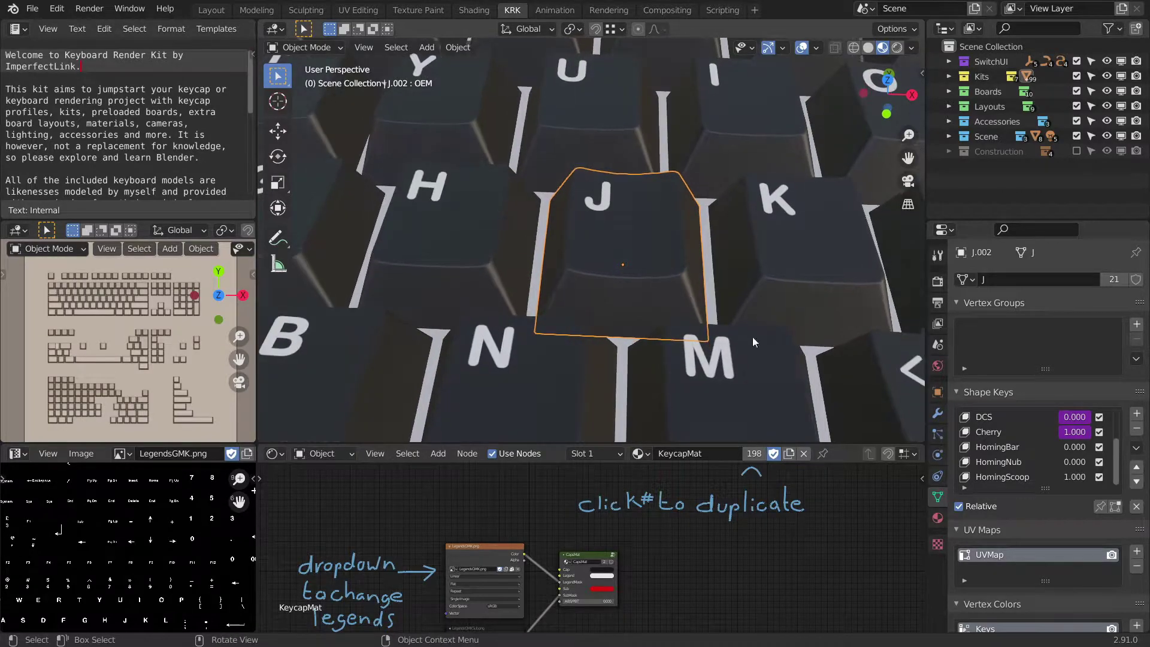
left_click_drag(1067, 447, 1103, 462)
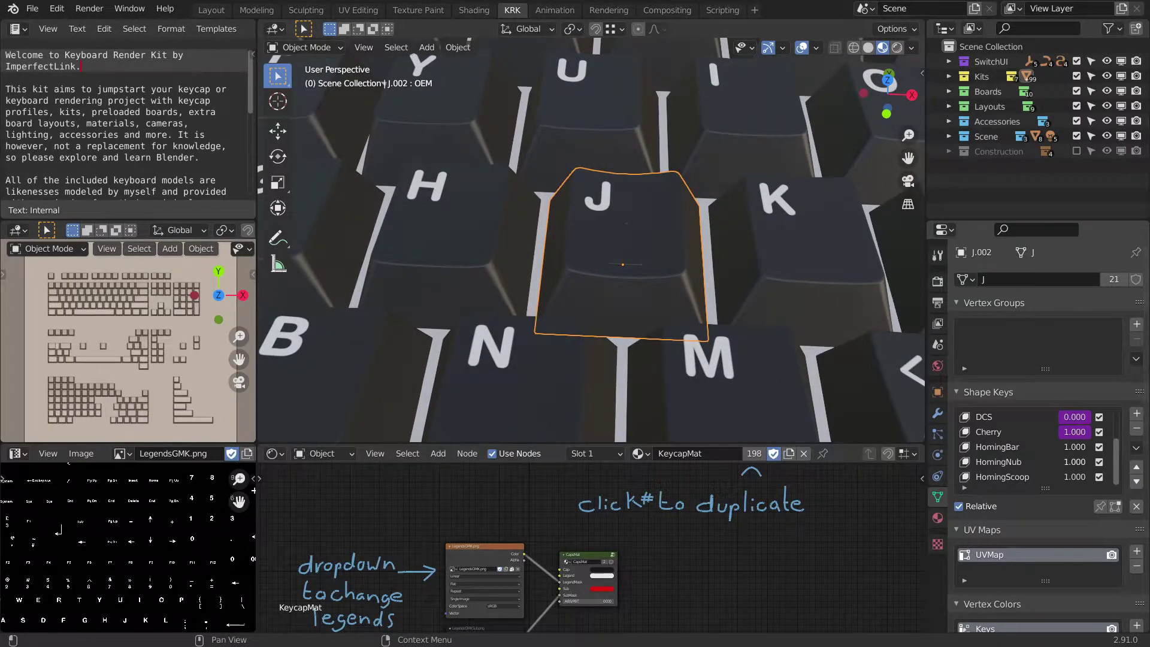
scroll(680, 286, "up", 4)
middle_click_drag(701, 288, 684, 269, "shift")
scroll(672, 281, "down", 2)
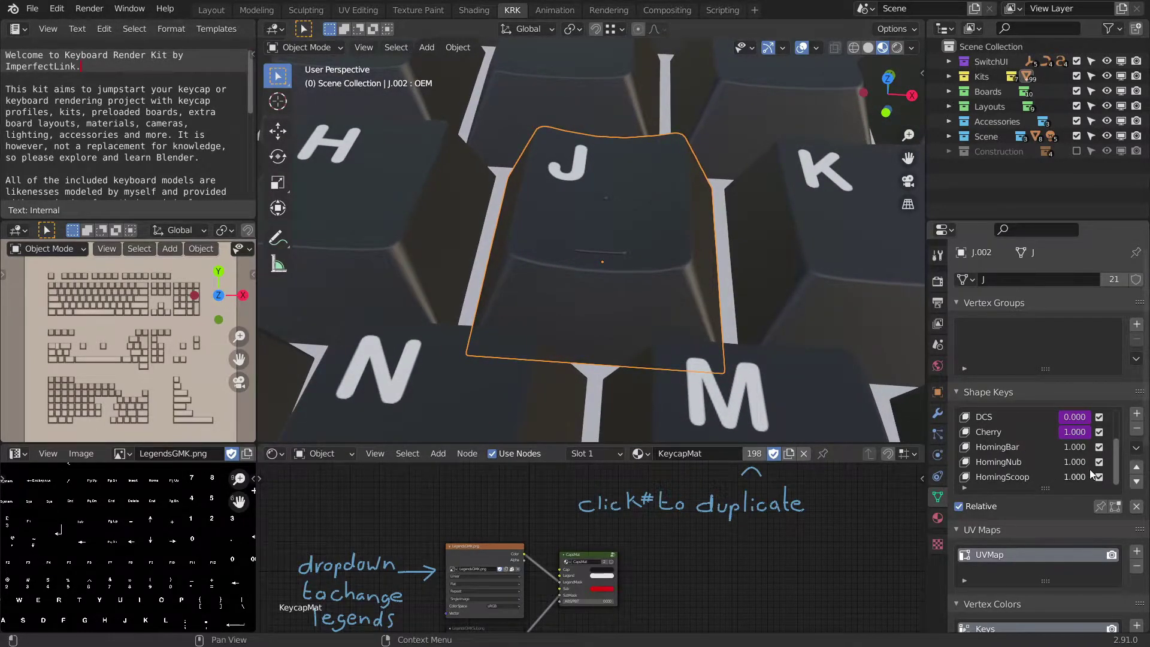
- Reset the J keycap's HomingNub and HomingScoop shape keys to 0, leaving only HomingBar set to 1
left_click_drag(1082, 465, 1042, 465)
key("BackSpace")
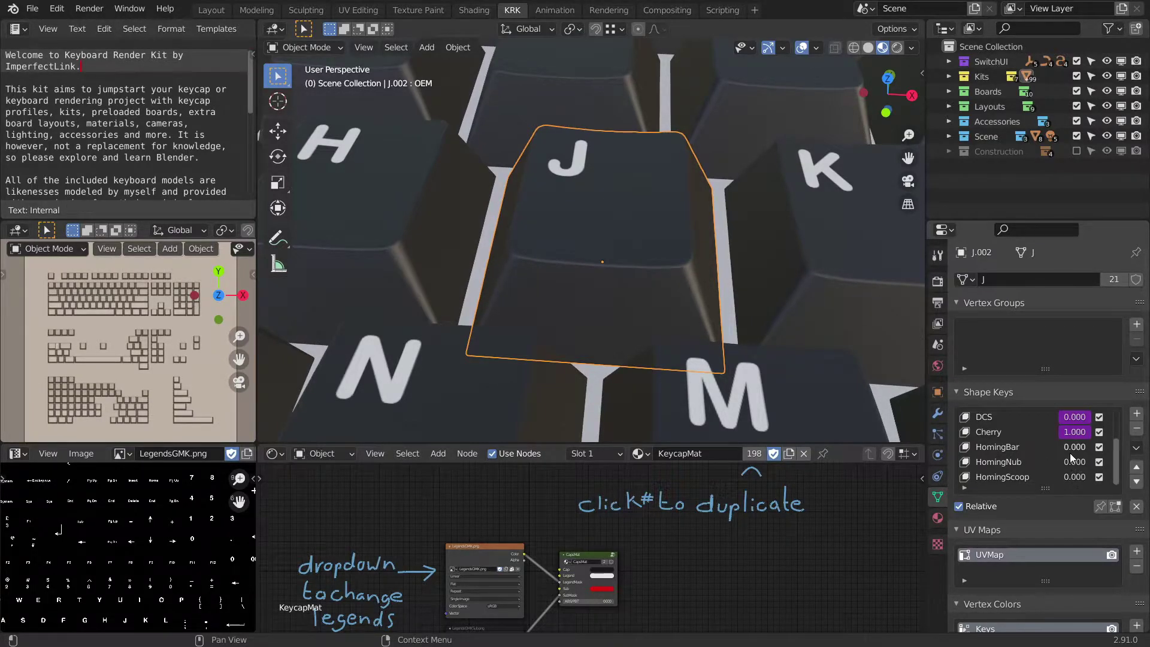
left_click_drag(1076, 450, 1117, 450)
middle_click_drag(620, 278, 626, 289)
- Select the F keycap in the main set and set its HomingBar shape key to 1 and HomingScoop to 0
middle_click_drag(532, 288, 570, 264, "shift")
left_click(570, 264)
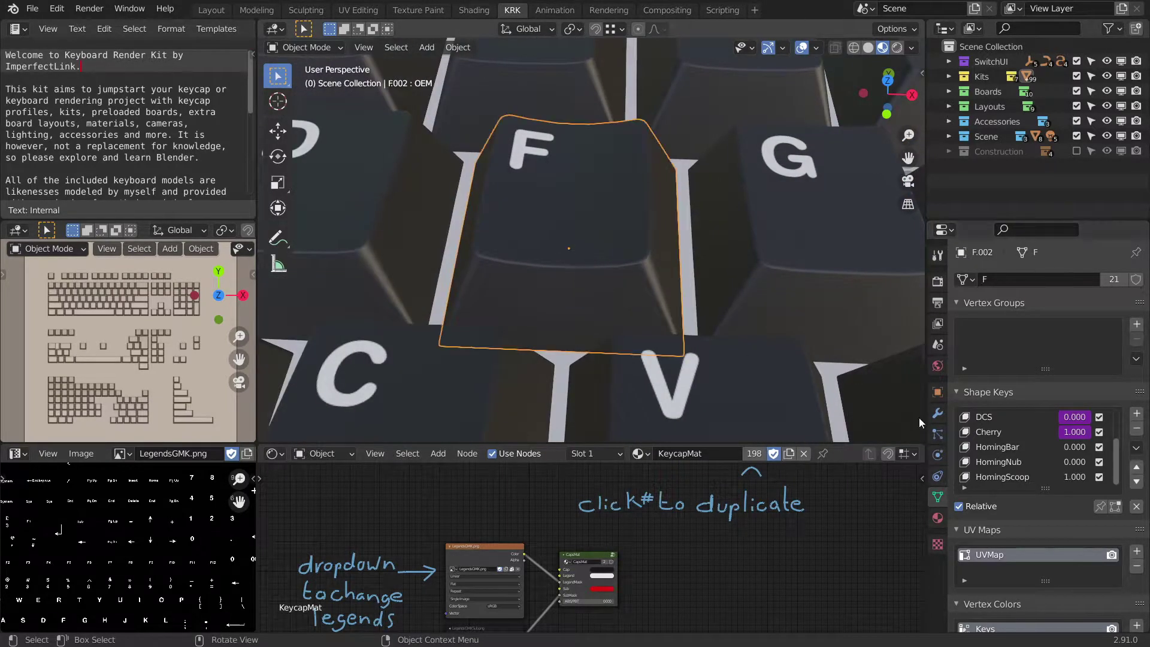
left_click(1076, 449)
type("0.0")
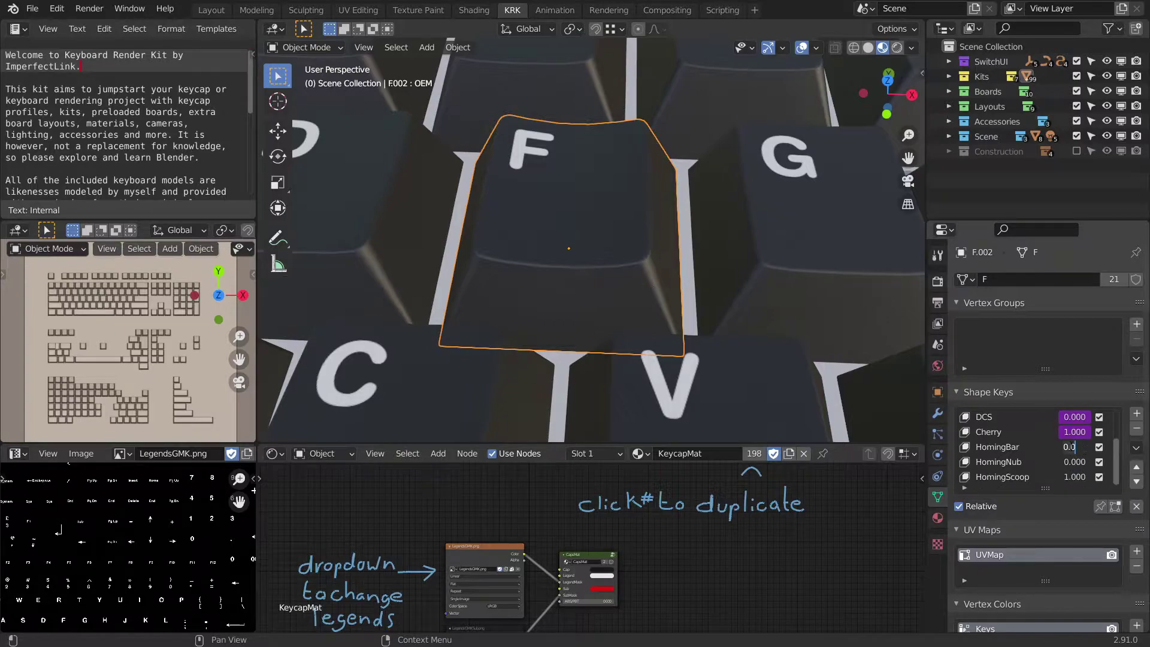
left_click_drag(1074, 447, 1045, 477)
scroll(737, 304, "down", 3)
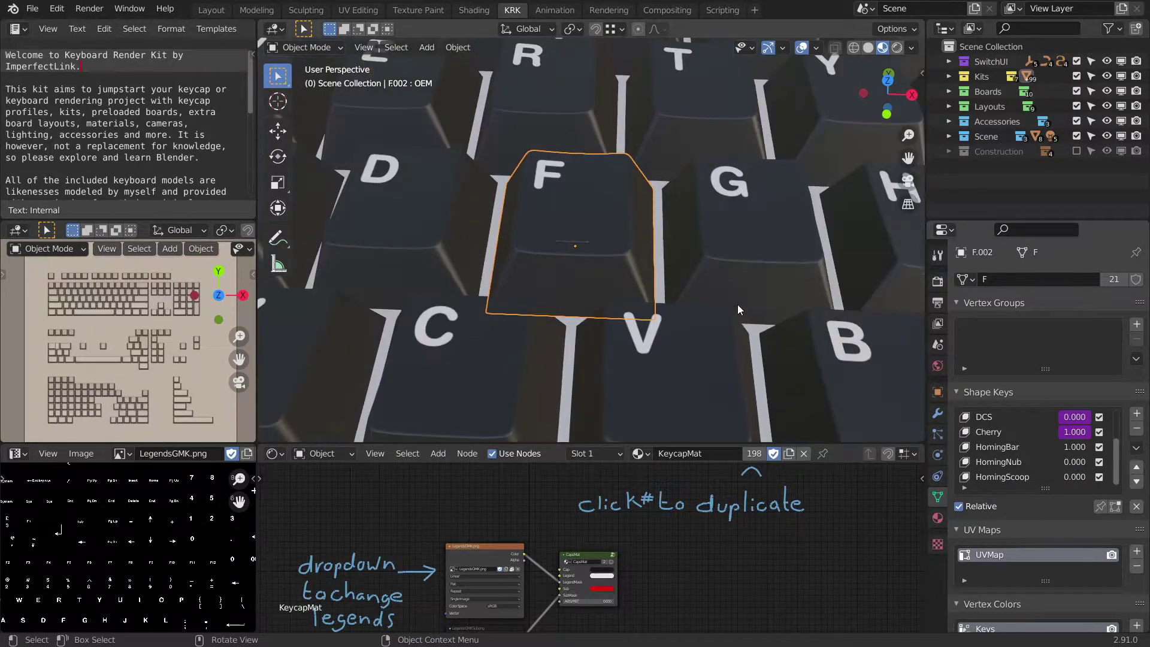
- Deselect everything and select the separate J keycap below the main set to view its scooped shape and shape keys
middle_click_drag(782, 305, 705, 180, "shift")
key("a")
key("a")
scroll(733, 251, "down", 6)
scroll(734, 270, "down", 2)
middle_click_drag(695, 327, 726, 234, "shift")
scroll(726, 233, "up", 5)
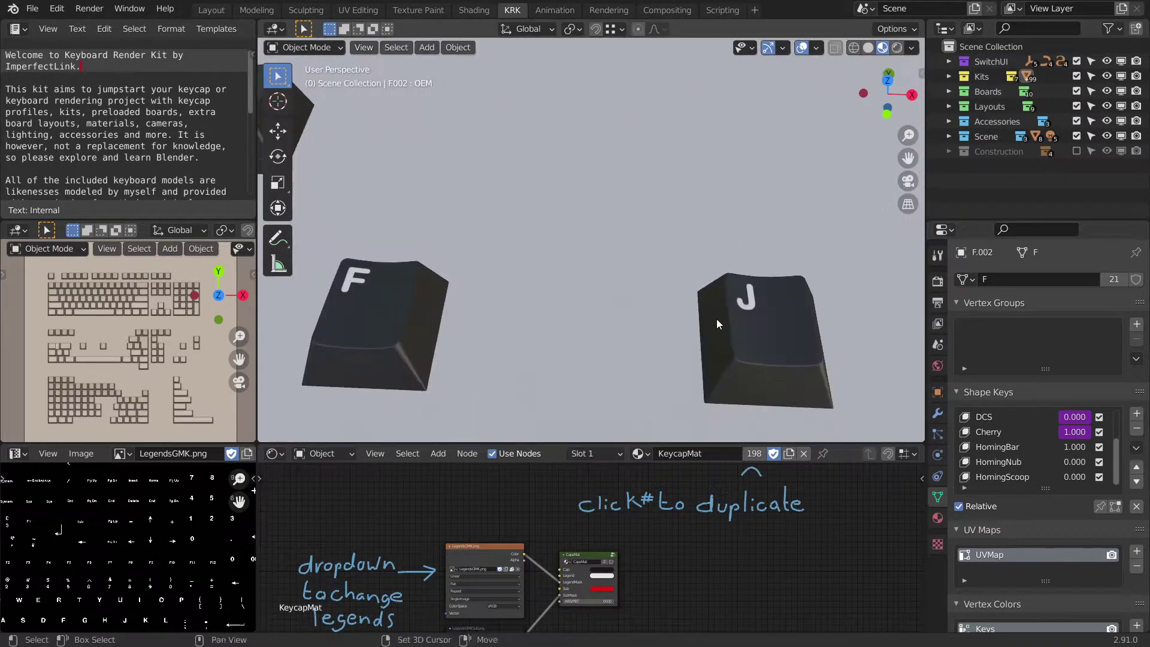
scroll(716, 228, "down", 3, "shift")
left_click(716, 229)
scroll(740, 235, "up", 3)
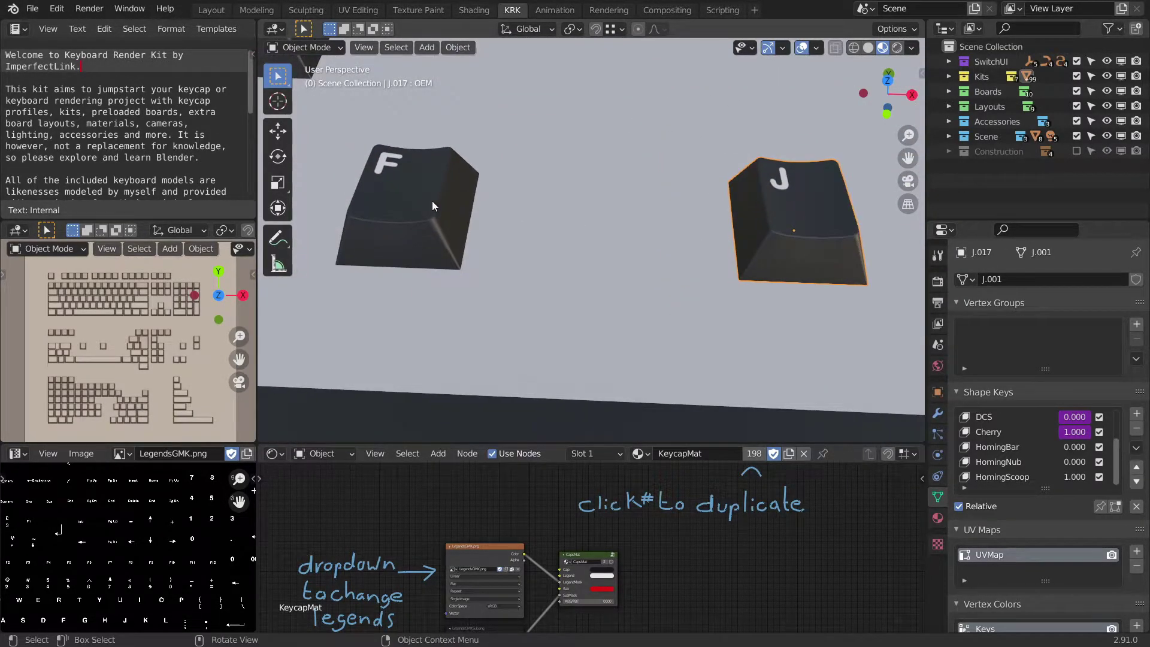
- Exclude the Kits collection from the view layer and enable the Nemui by Bachoo board within the Boards collection
scroll(522, 224, "down", 3)
middle_click_drag(723, 90, 685, 323, "shift")
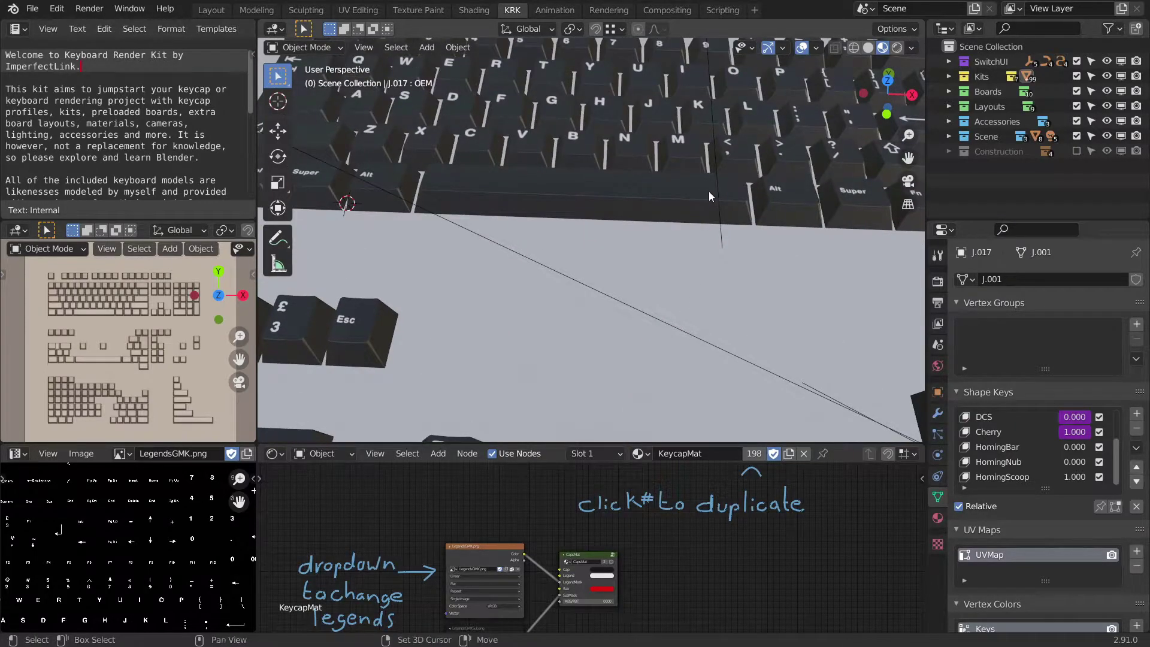
scroll(709, 191, "up", 10, "shift")
middle_click_drag(739, 265, 730, 258, "shift")
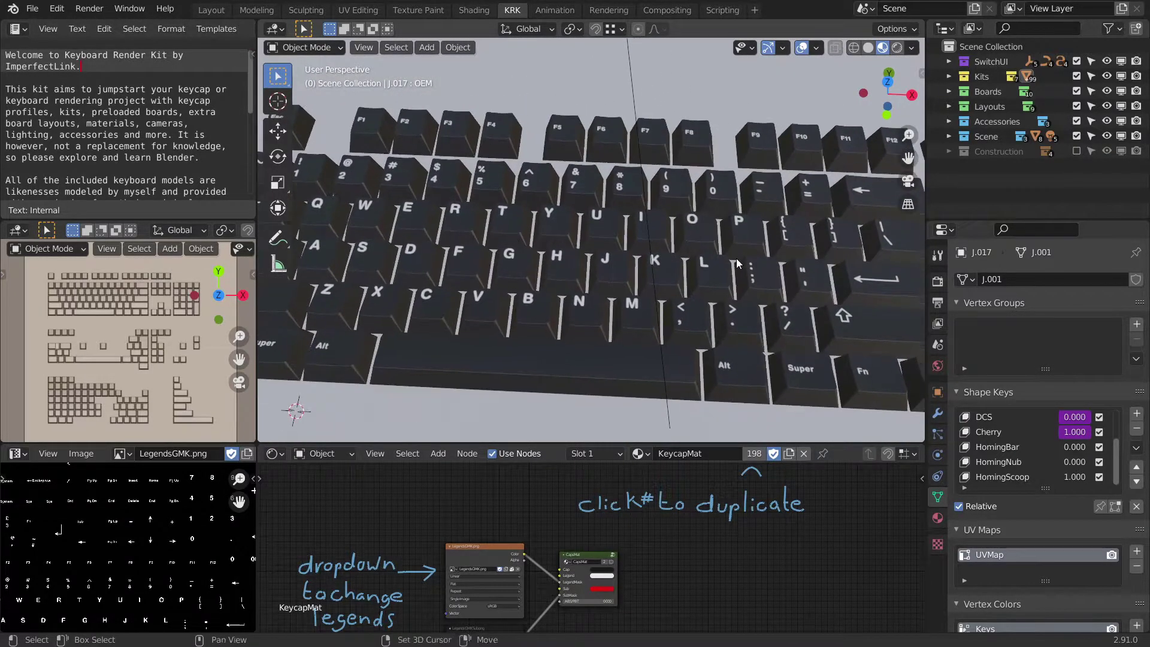
left_click(1077, 76)
left_click(952, 92)
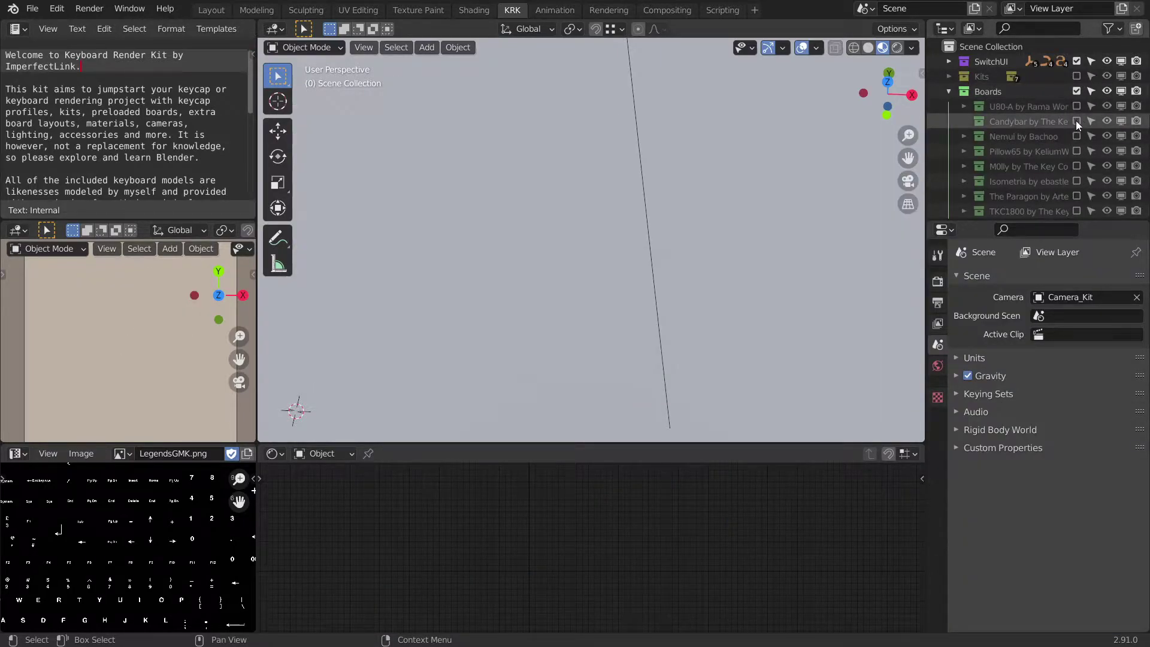
left_click(1076, 136)
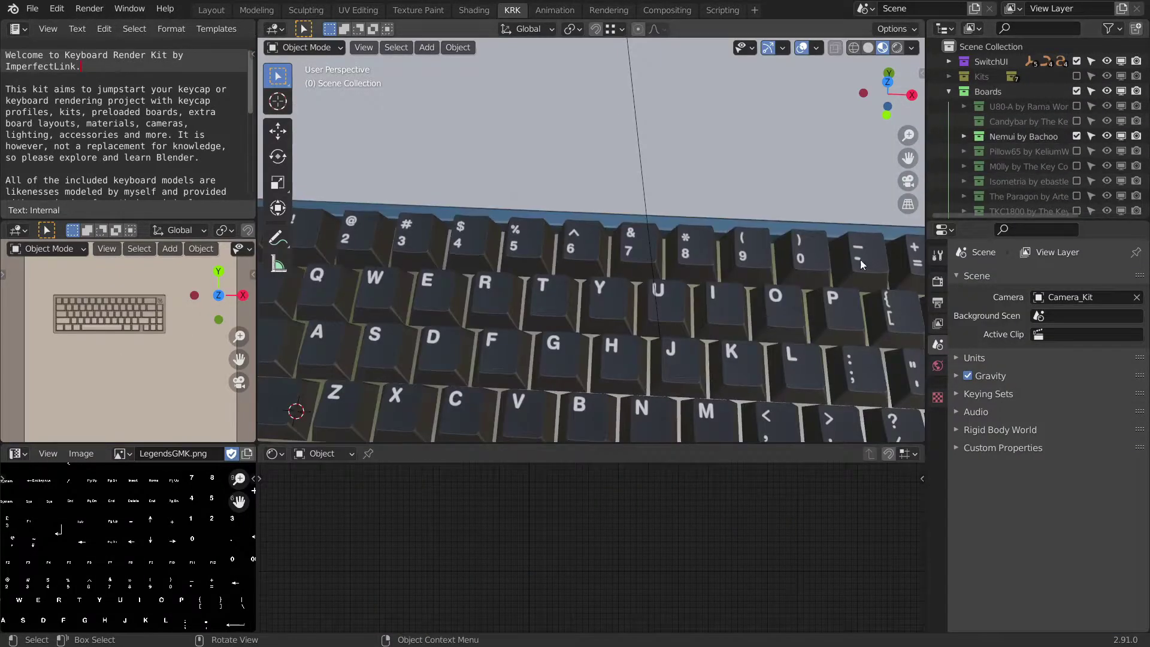
- Select the J keycap on the Nemui board and set its HomingBar shape key to 0 and HomingScoop to 1
scroll(777, 196, "down", 2)
middle_click_drag(773, 277, 765, 195, "shift")
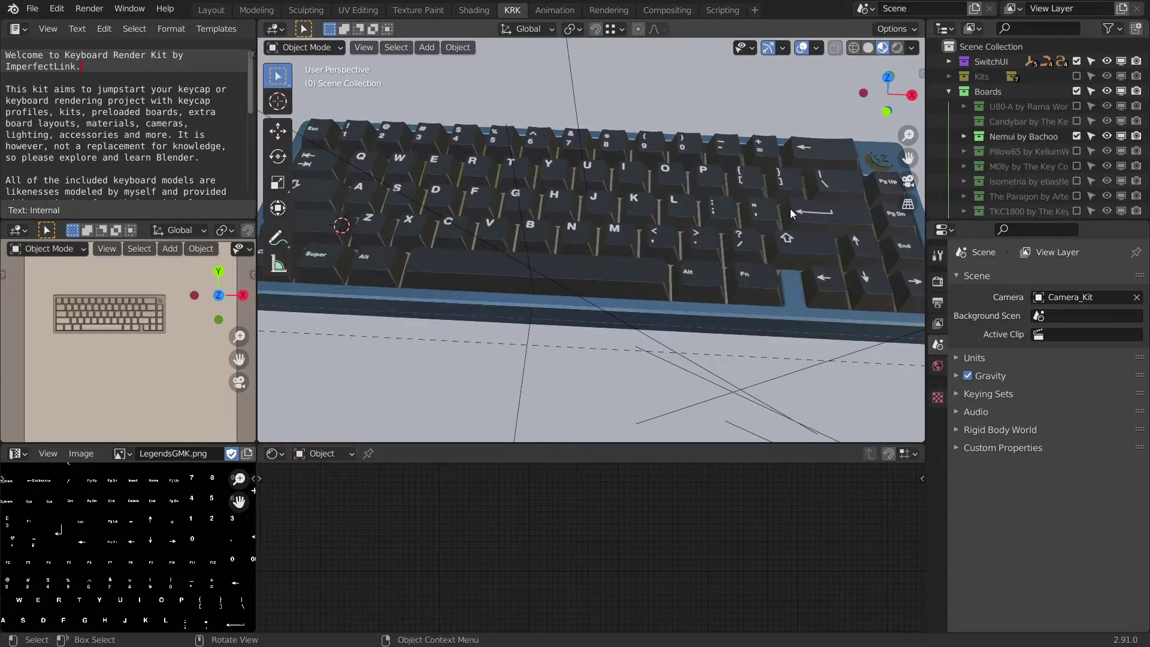
middle_click_drag(642, 217, 661, 224, "shift")
scroll(660, 228, "up", 6)
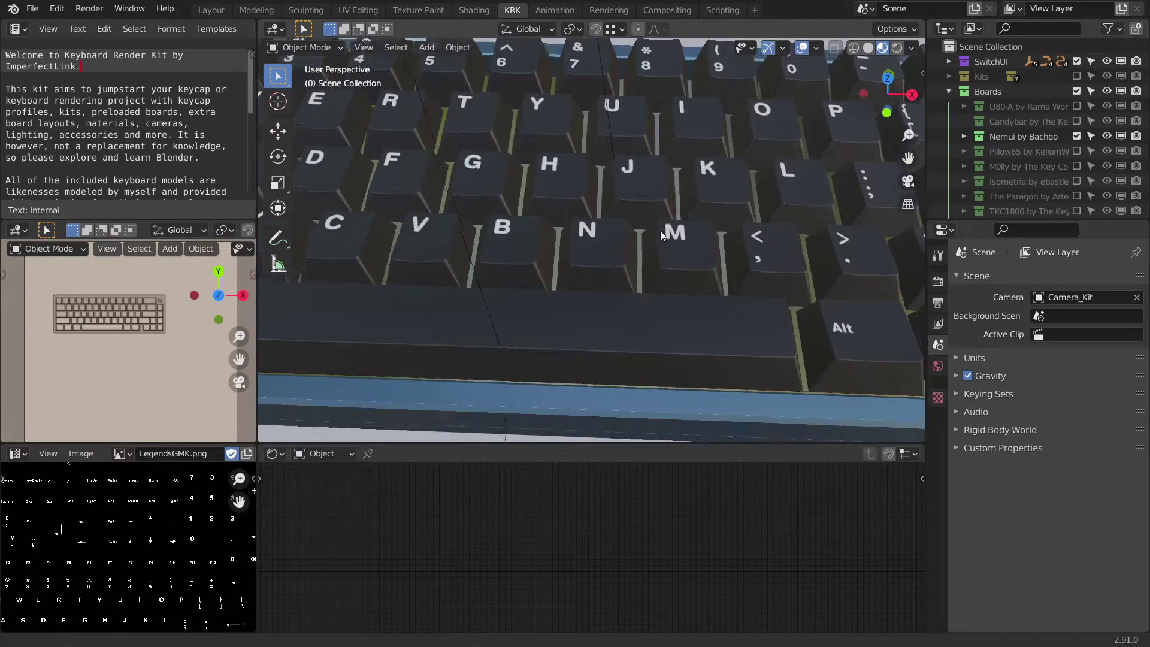
left_click(642, 242)
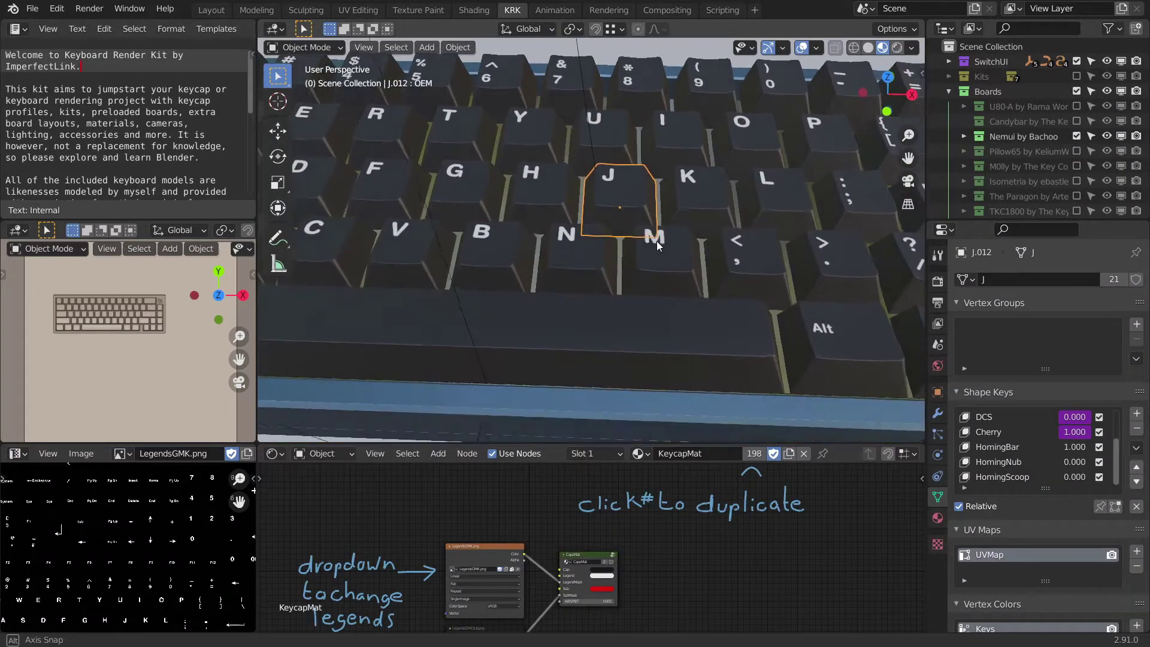
scroll(652, 262, "up", 2)
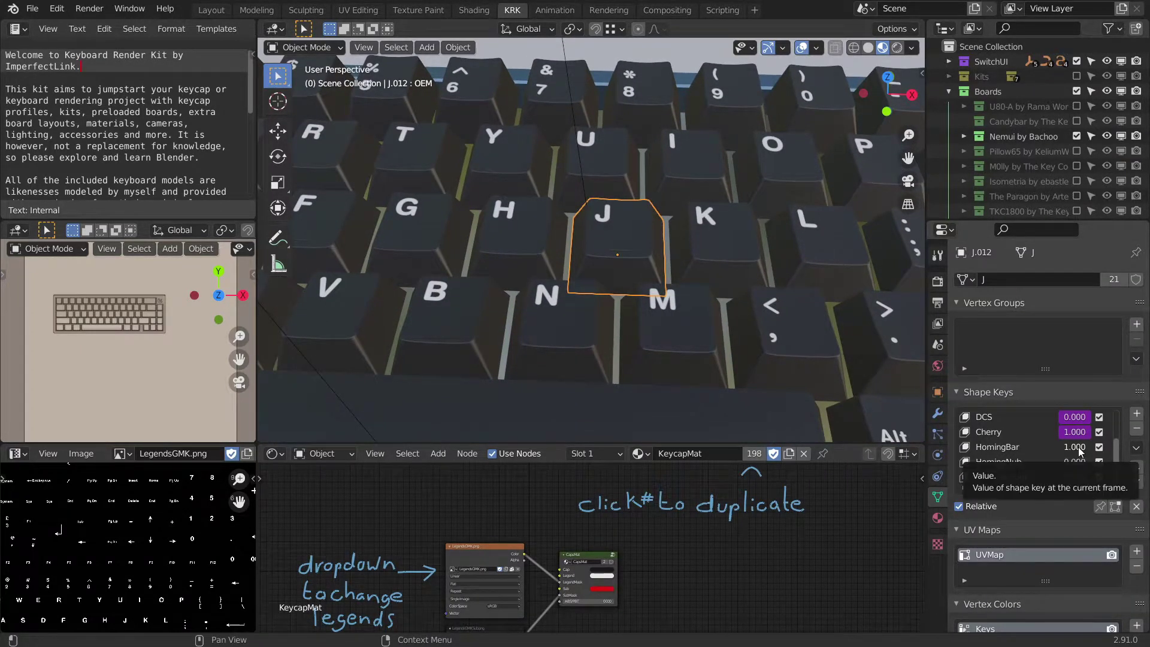
left_click_drag(1079, 449, 1043, 448)
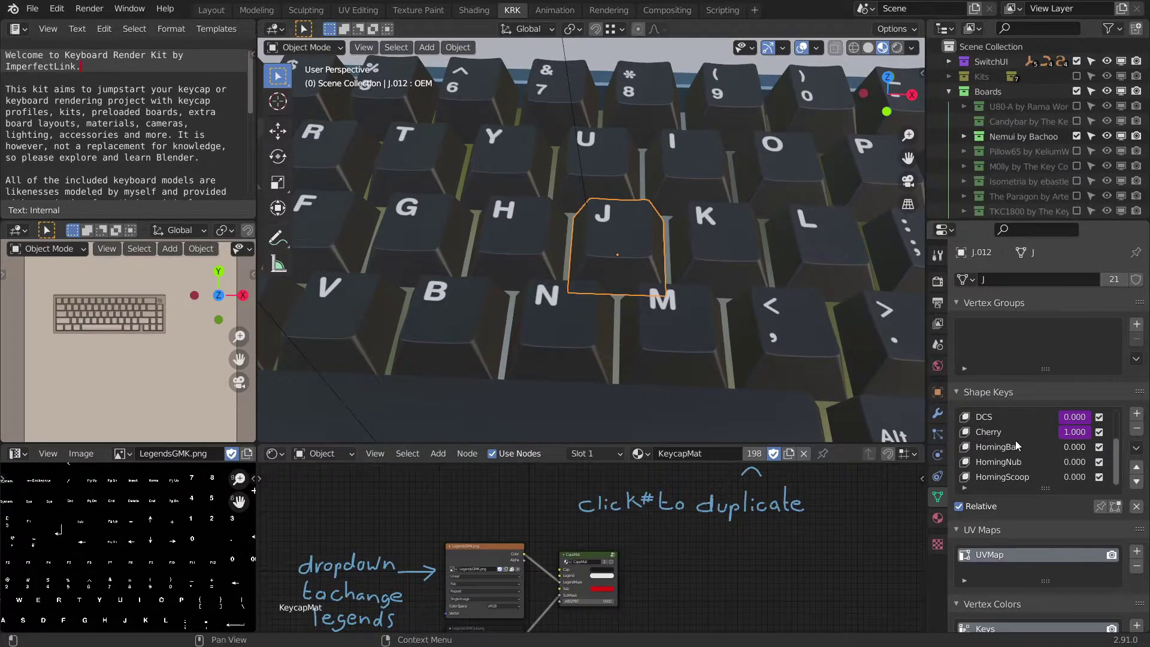
scroll(704, 285, "up", 3)
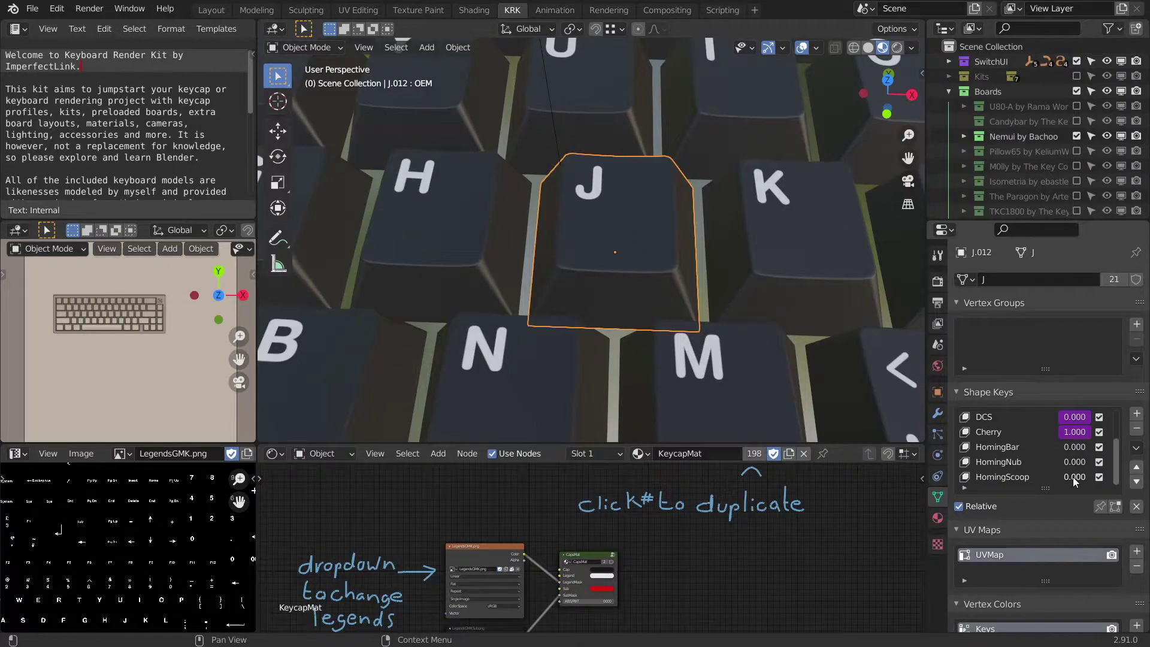
left_click_drag(1073, 478, 1092, 477)
- Select the F keycap on the Nemui board and set its HomingBar shape key to 0 and HomingScoop to 1
scroll(771, 309, "down", 8)
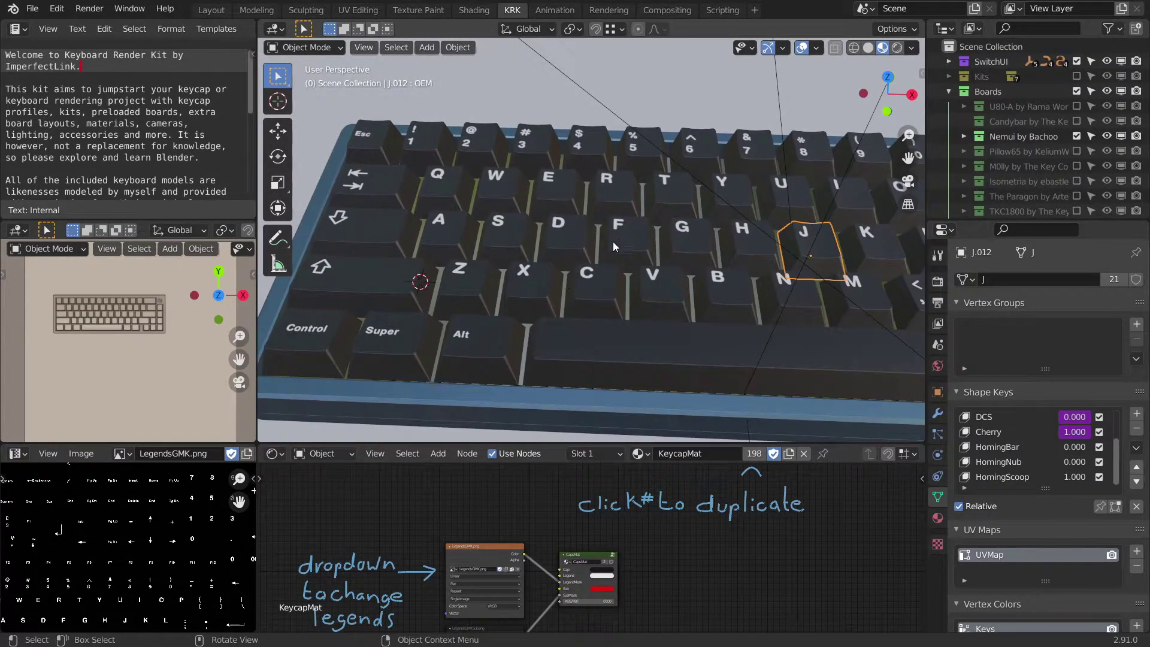
left_click(614, 242)
middle_click_drag(707, 276, 621, 271, "shift")
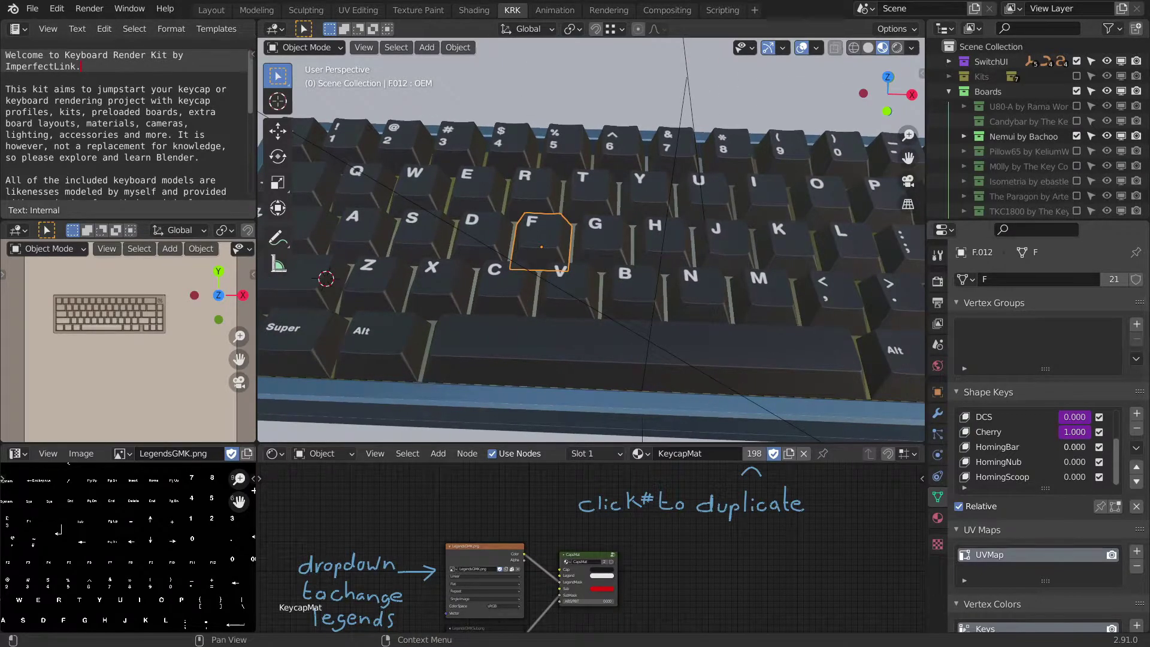
left_click_drag(1074, 478, 1091, 478)
middle_click_drag(690, 298, 661, 261)
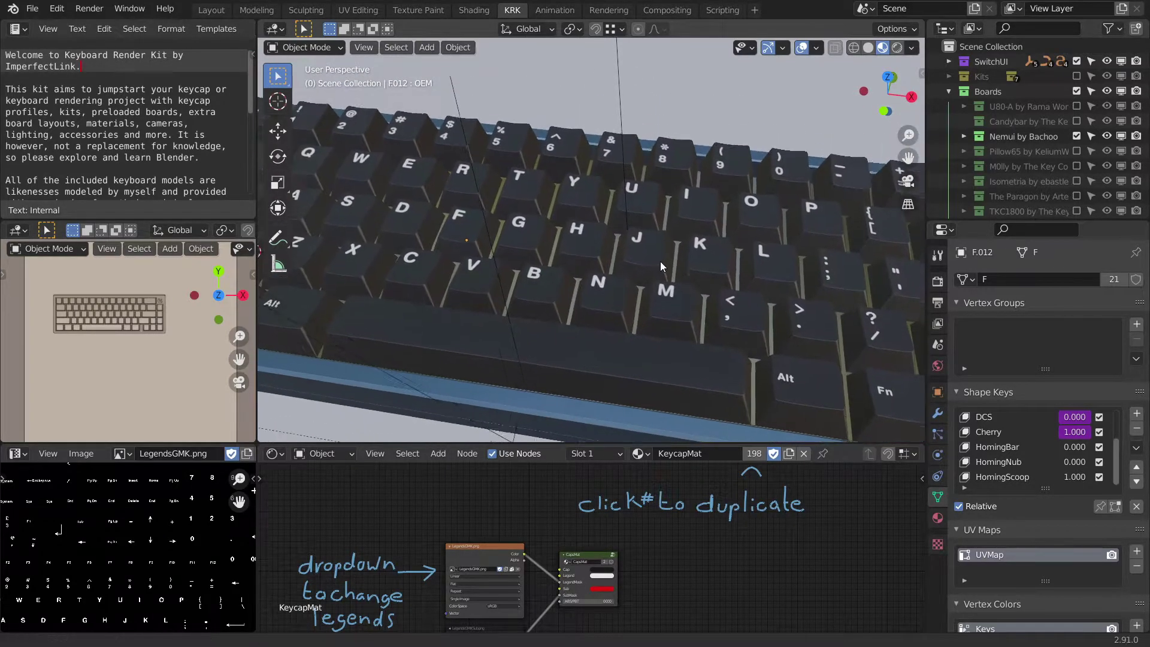
scroll(737, 280, "up", 4)
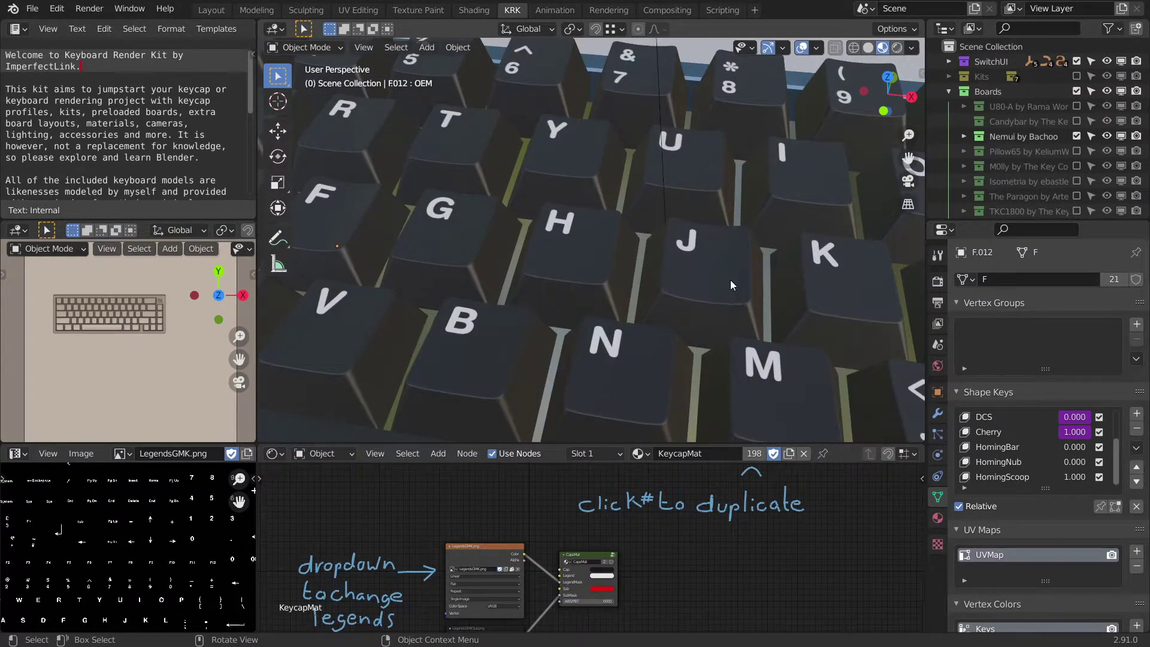
mouse_move(731, 280)
middle_mouse_down()
mouse_move(741, 274)
mouse_move(726, 290)
mouse_move(747, 287)
middle_mouse_up()
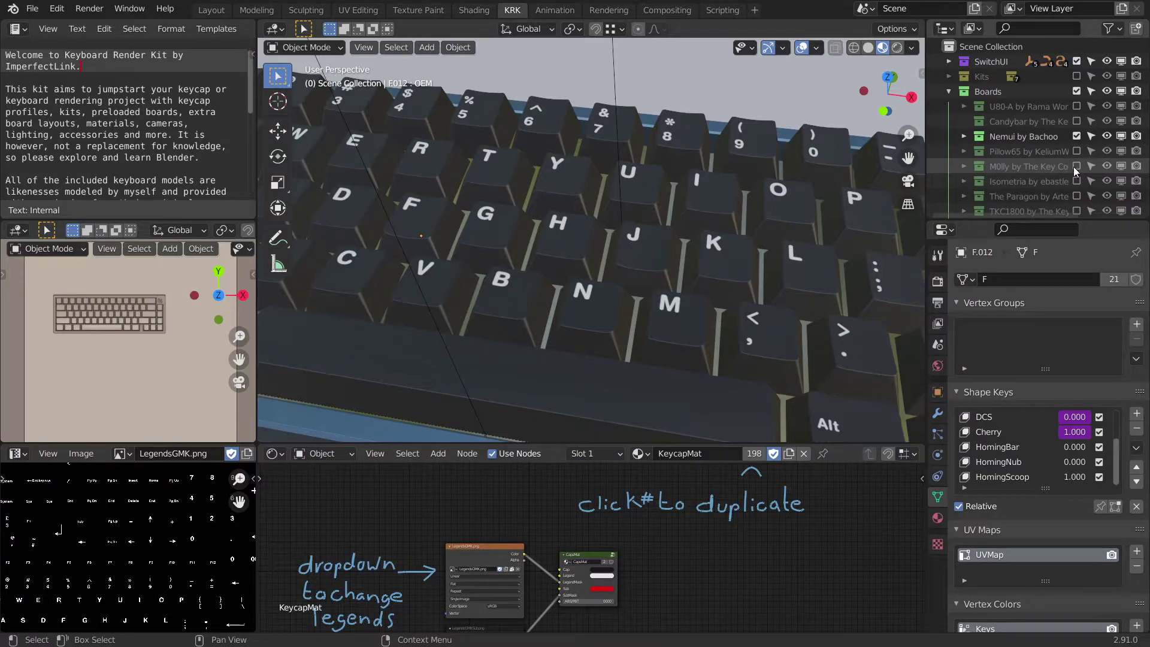
- Enable the M0lly board and move it by its M0lly_Move outline about 142 mm along Y, behind the Nemui board
left_click(1076, 166)
scroll(820, 179, "down", 8)
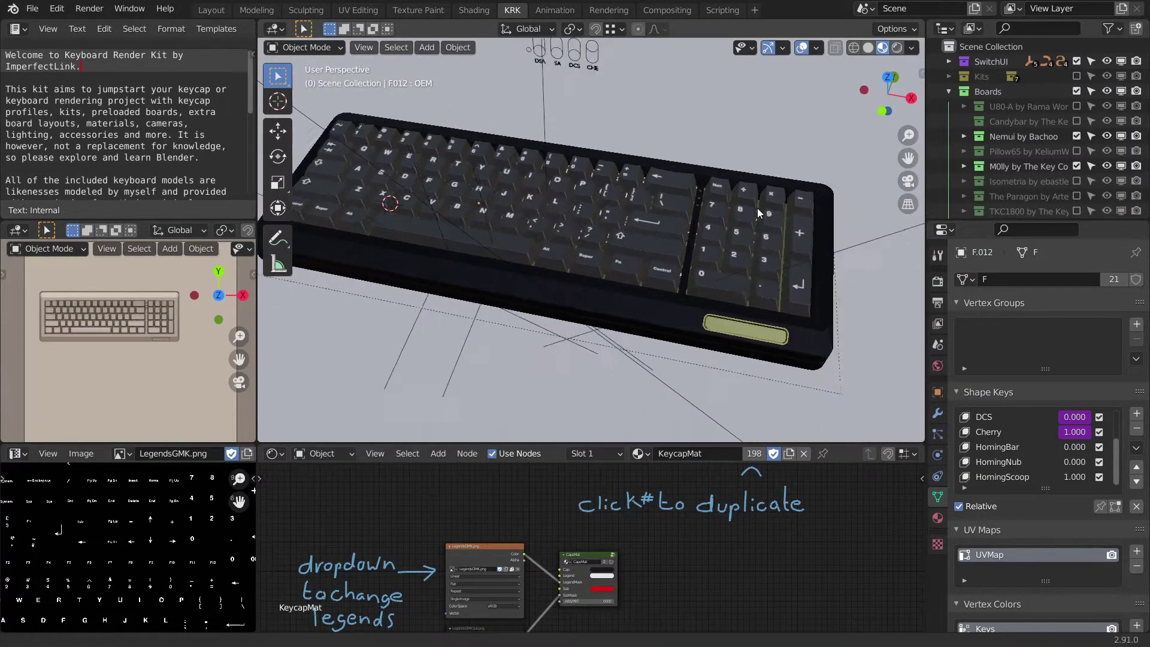
left_click(777, 347)
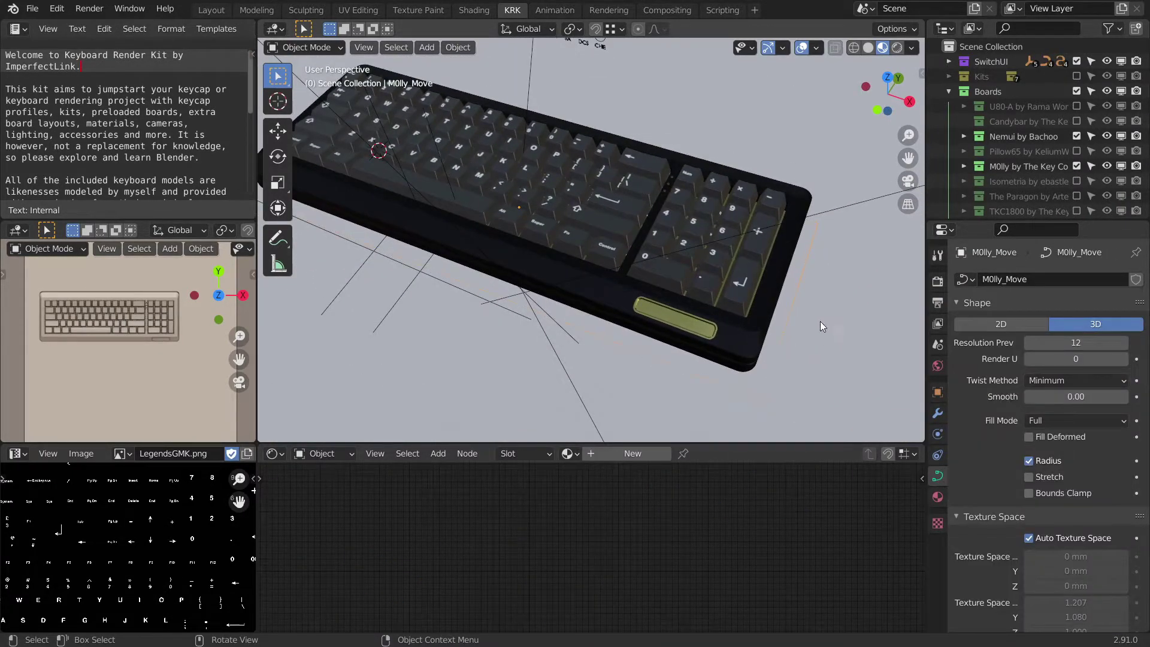
key("g")
key("y")
left_click(852, 186)
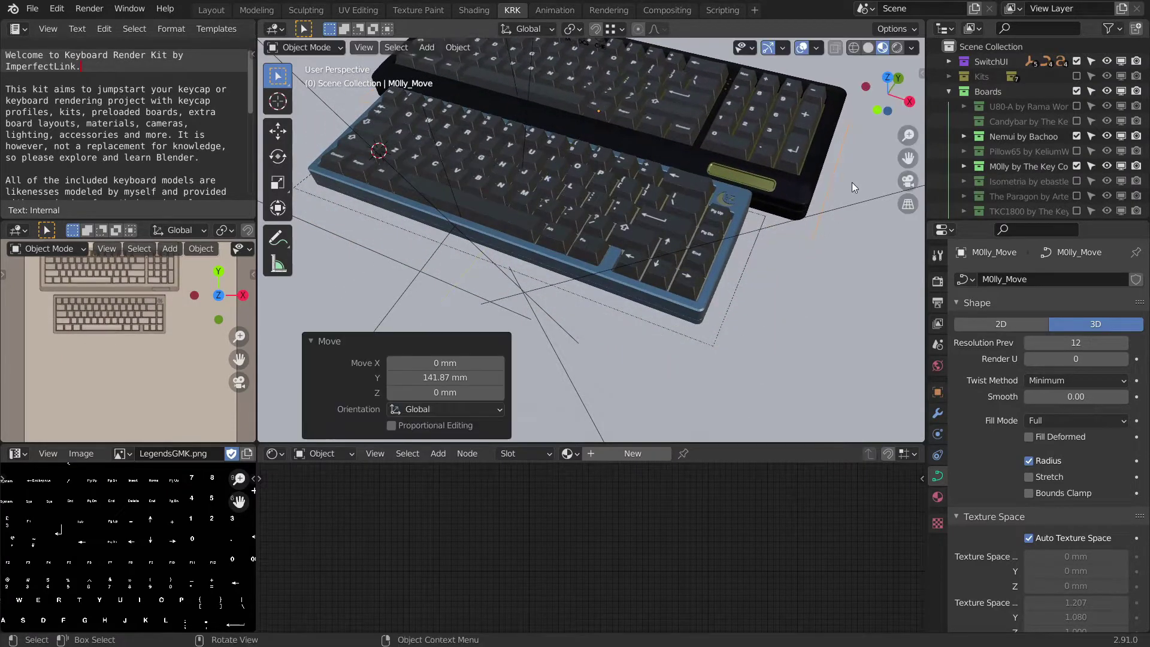
- Select the J keycap on the M0lly board to examine its homing shape and shape keys
middle_click_drag(745, 229, 683, 217)
scroll(703, 215, "up", 3)
scroll(698, 241, "up", 5)
left_click(671, 213)
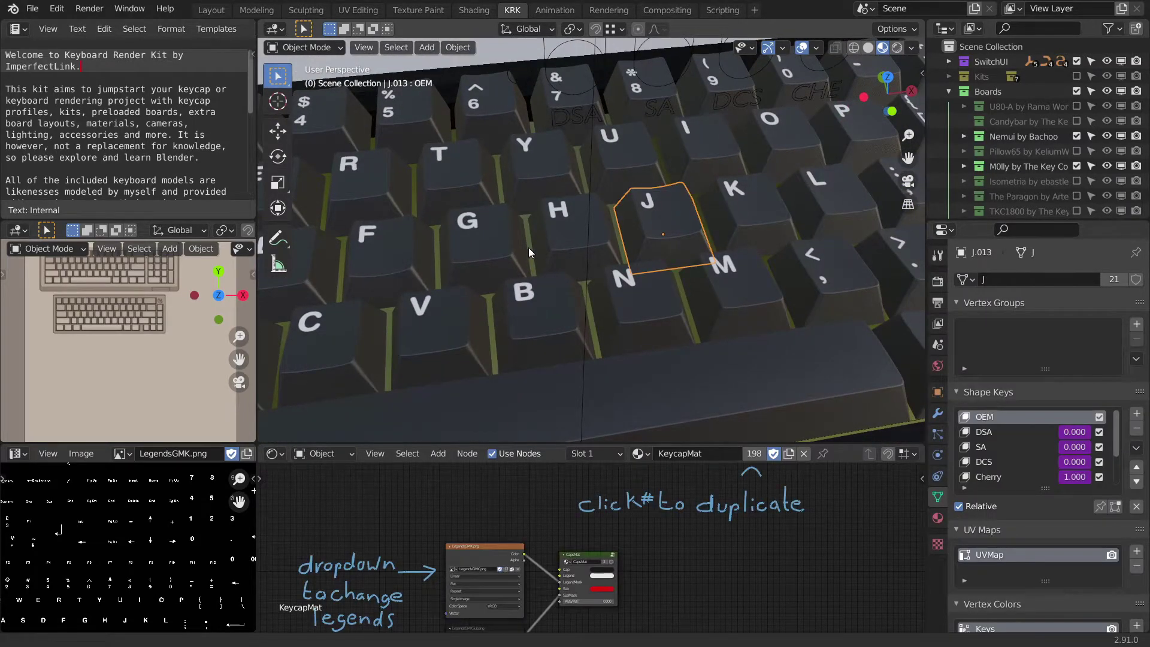
middle_click_drag(528, 248, 527, 218)
left_click(527, 213)
- Select the Nemui board's J keycap, set HomingScoop to 0 and HomingBar to 1, and compare it with the M0lly board's J
middle_click_drag(656, 245, 754, 277)
left_click(729, 313)
scroll(1021, 447, "down", 3)
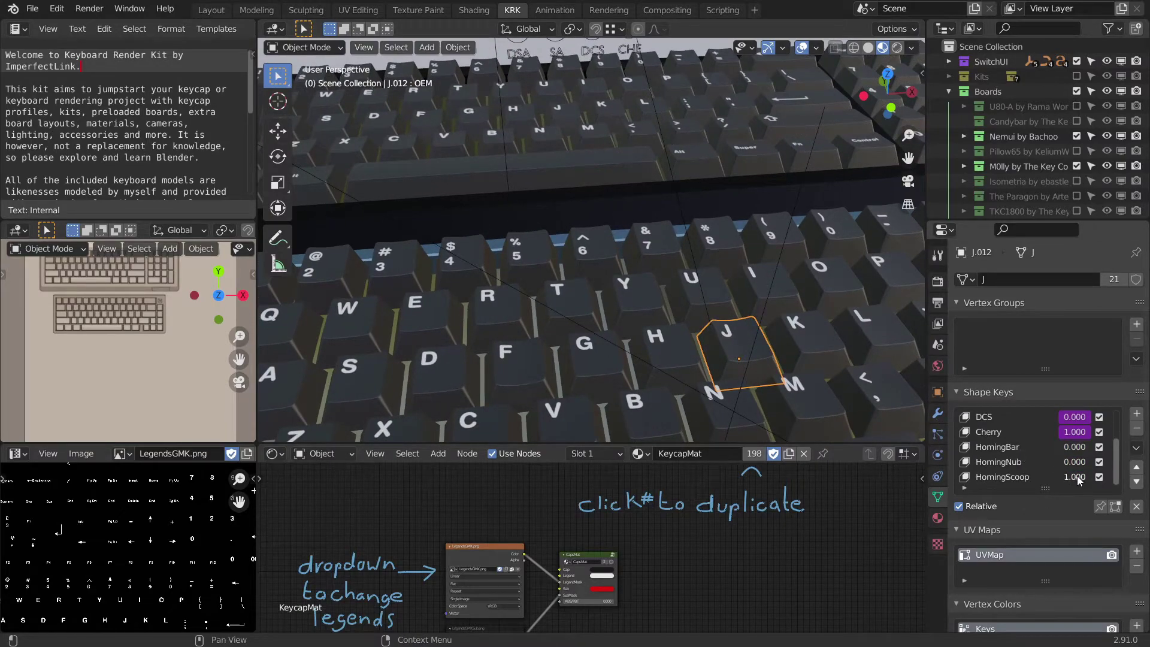
left_click_drag(1075, 478, 1058, 477)
middle_click_drag(542, 144, 633, 275, "shift")
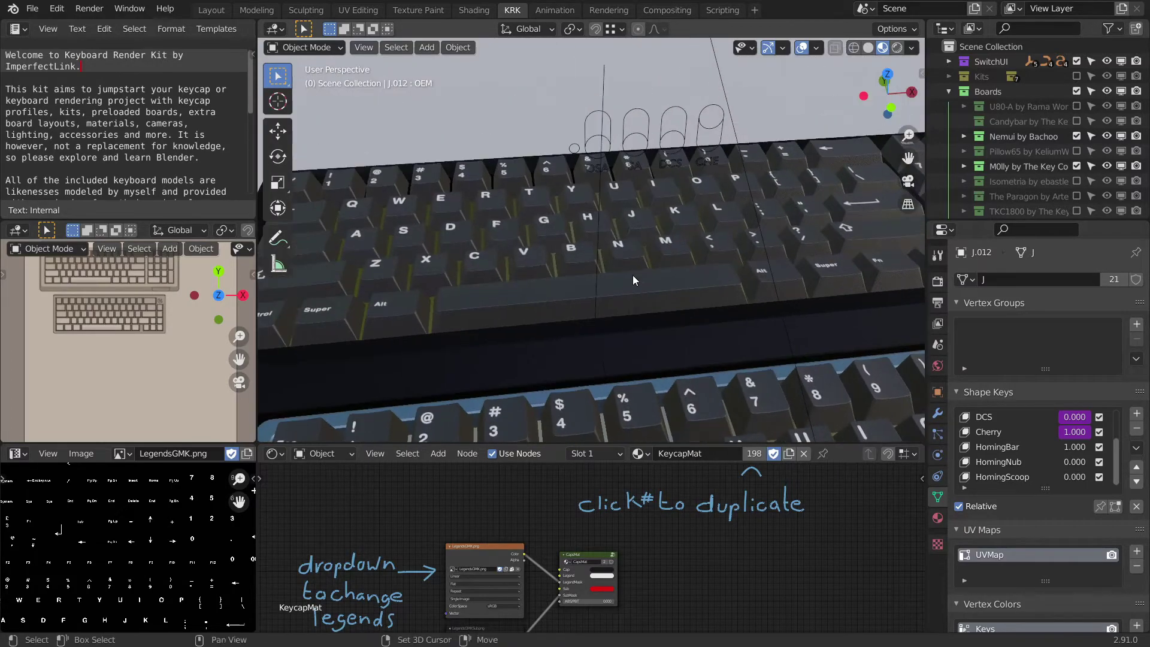
scroll(633, 275, "up", 8)
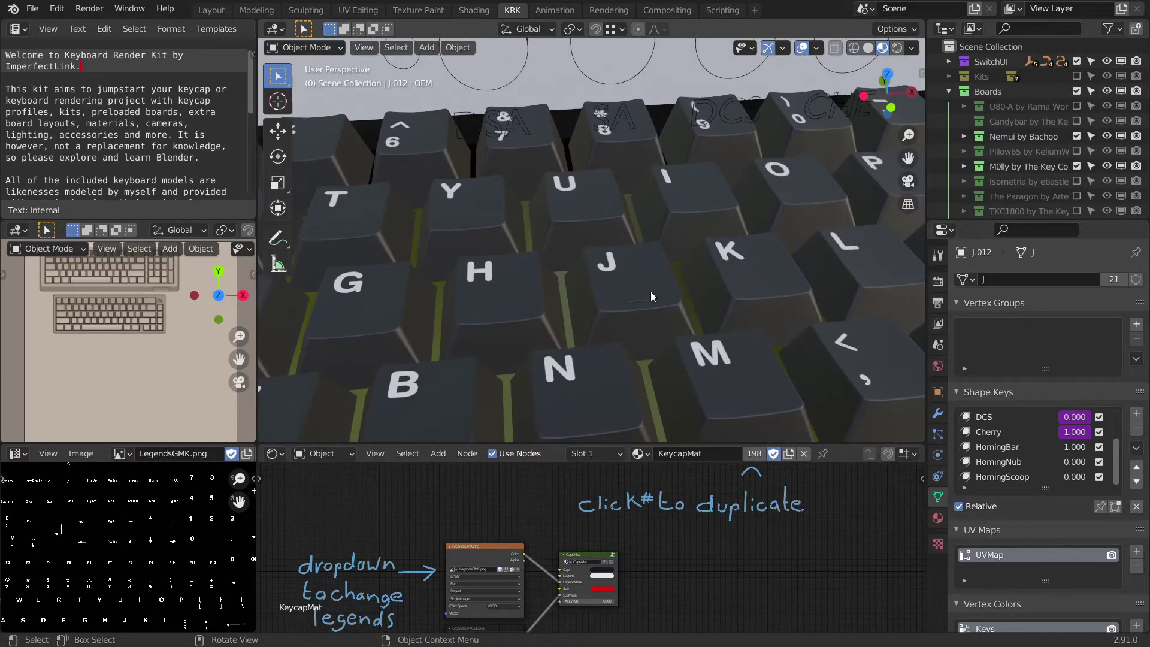
scroll(651, 293, "down", 10)
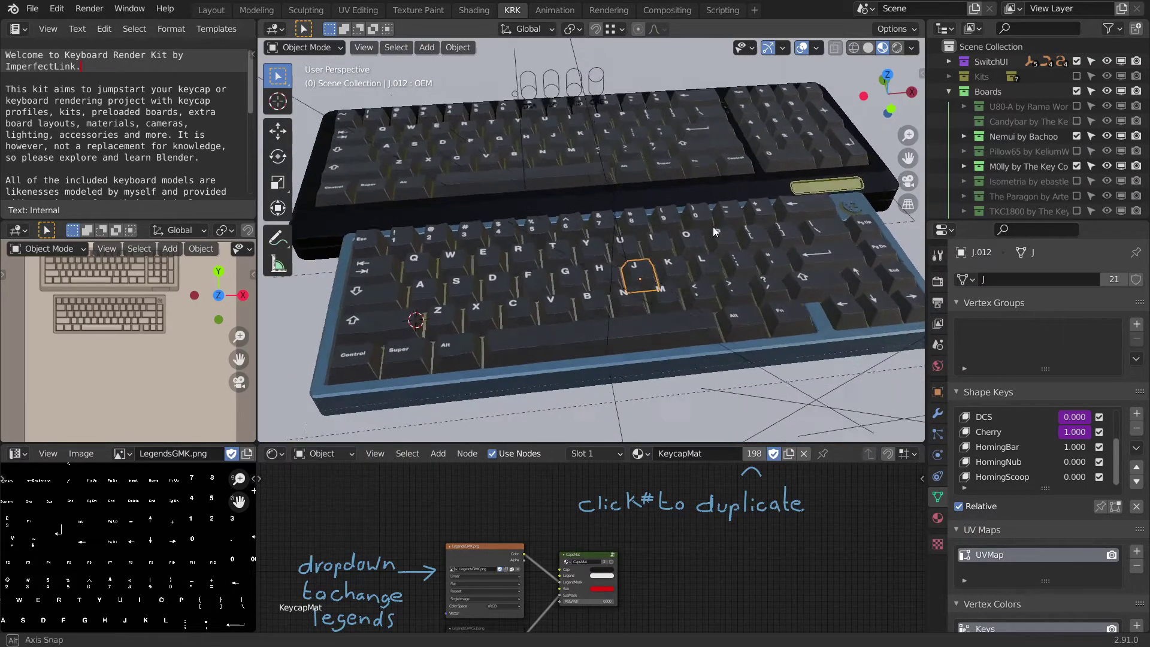
middle_click_drag(713, 226, 734, 251)
scroll(739, 256, "down", 3)
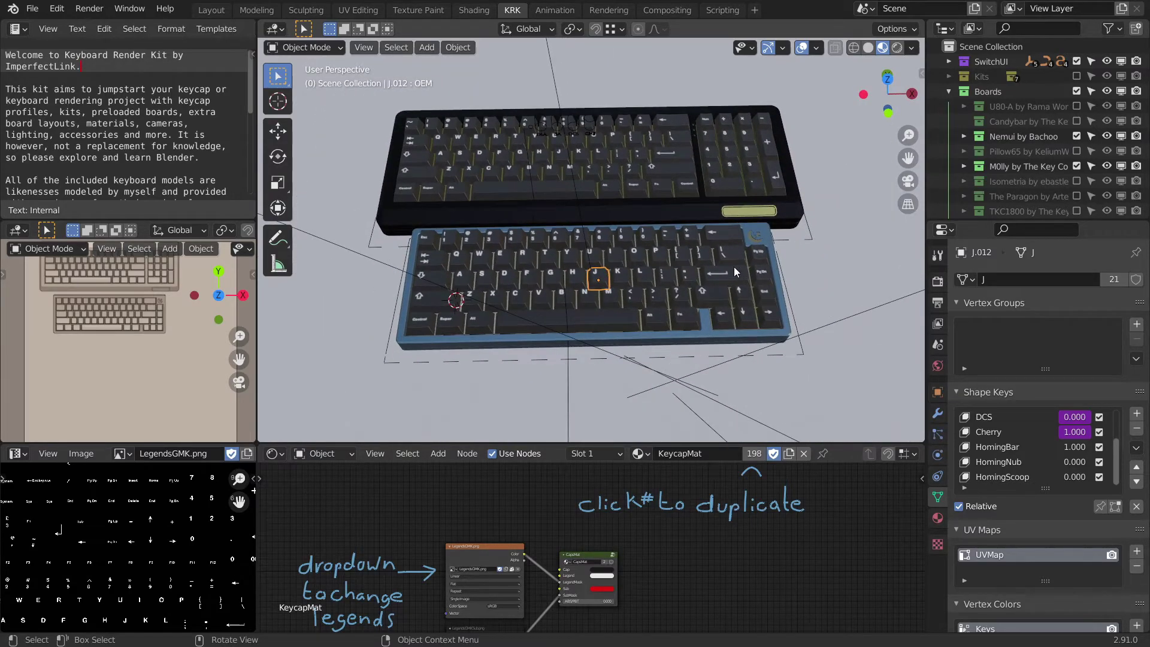
- Re-enable the Kits collection and exclude the Nemui and M0lly boards, leaving only the loose keycap set on display
left_click(1077, 77)
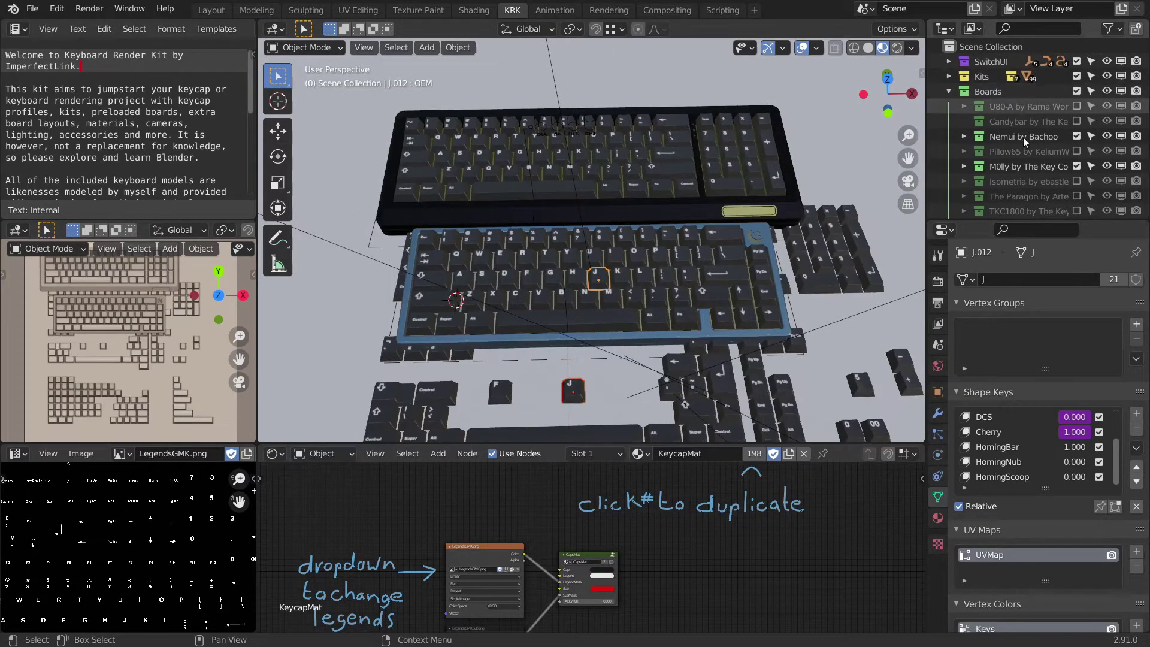
scroll(749, 207, "up", 2)
scroll(749, 207, "up", 4)
middle_click_drag(744, 198, 727, 316, "shift")
scroll(727, 316, "down", 2)
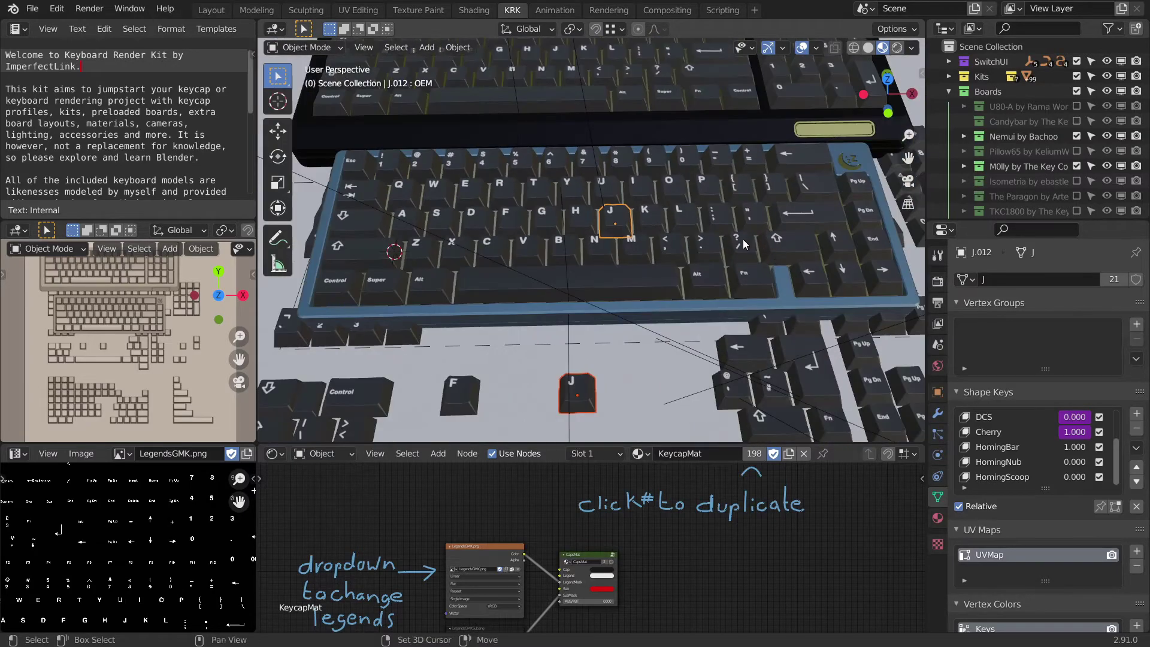
middle_click_drag(815, 241, 736, 231, "shift")
left_click(1076, 136)
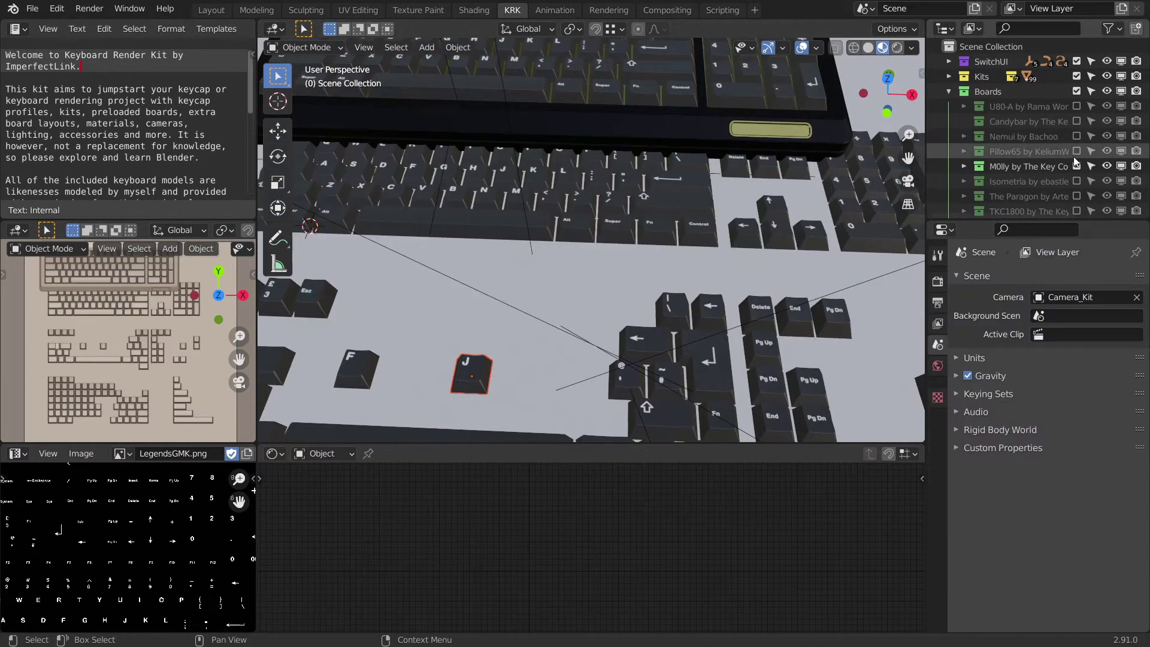
left_click(1076, 167)
scroll(712, 203, "up", 6)
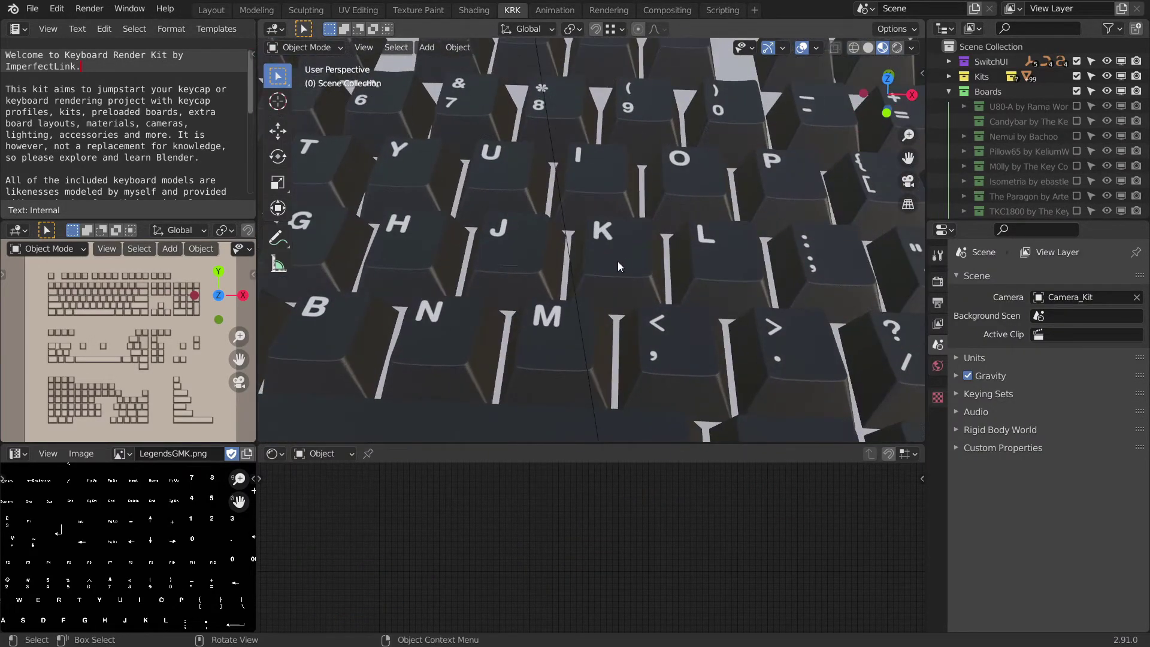
scroll(517, 238, "down", 8)
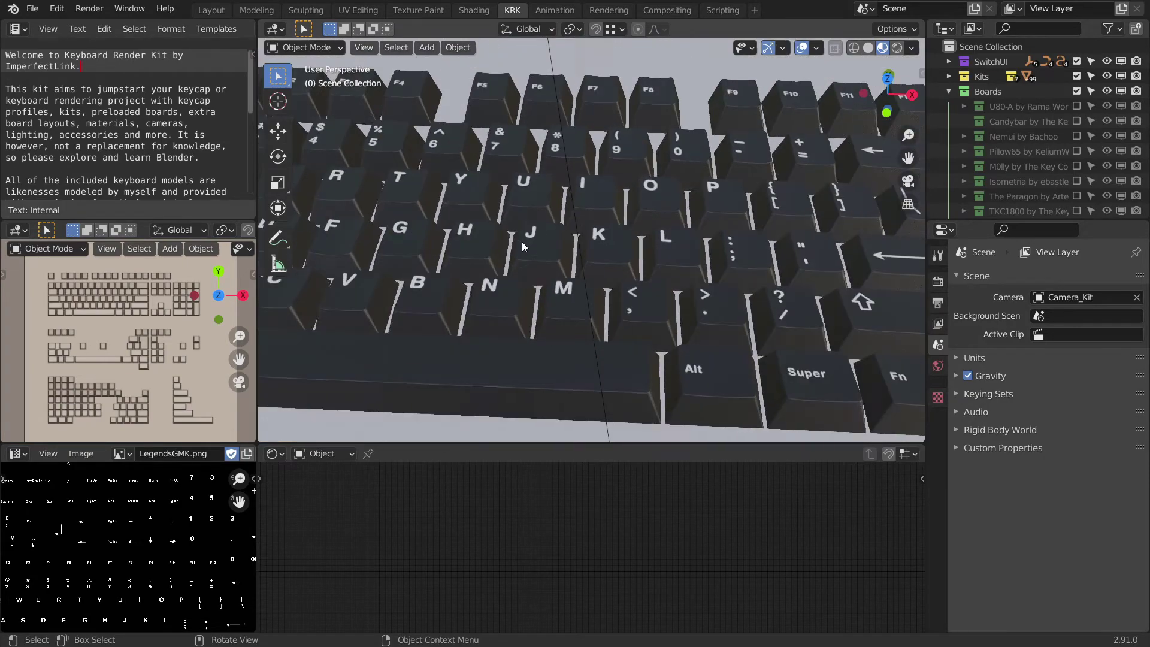
scroll(666, 256, "down", 5)
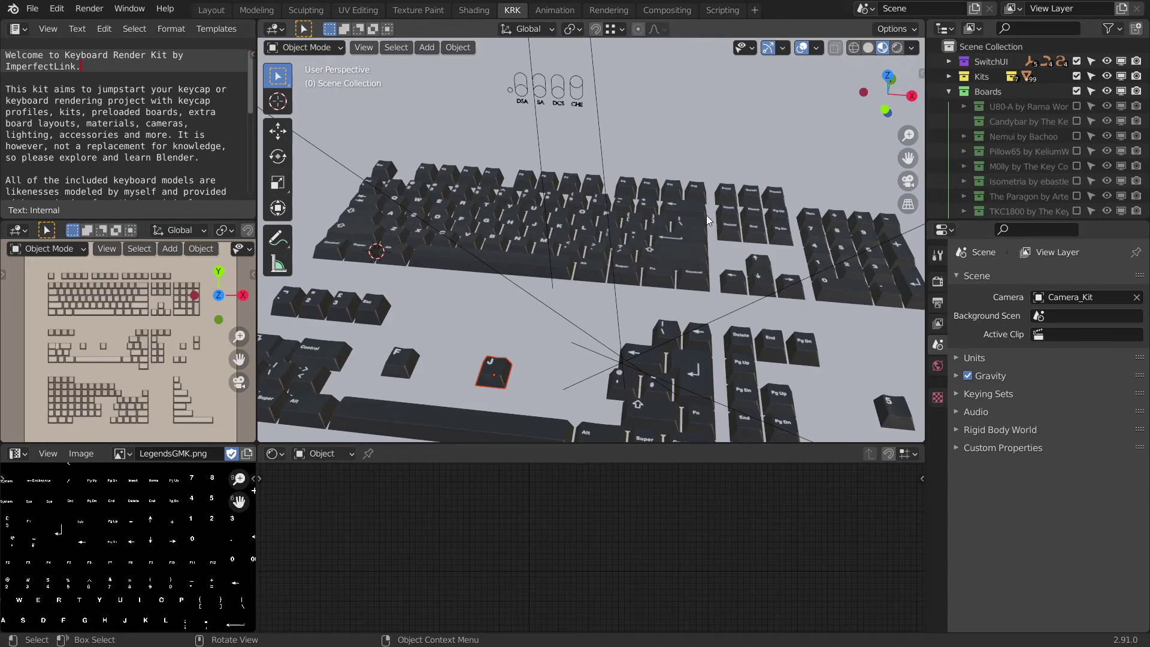
scroll(707, 215, "down", 4)
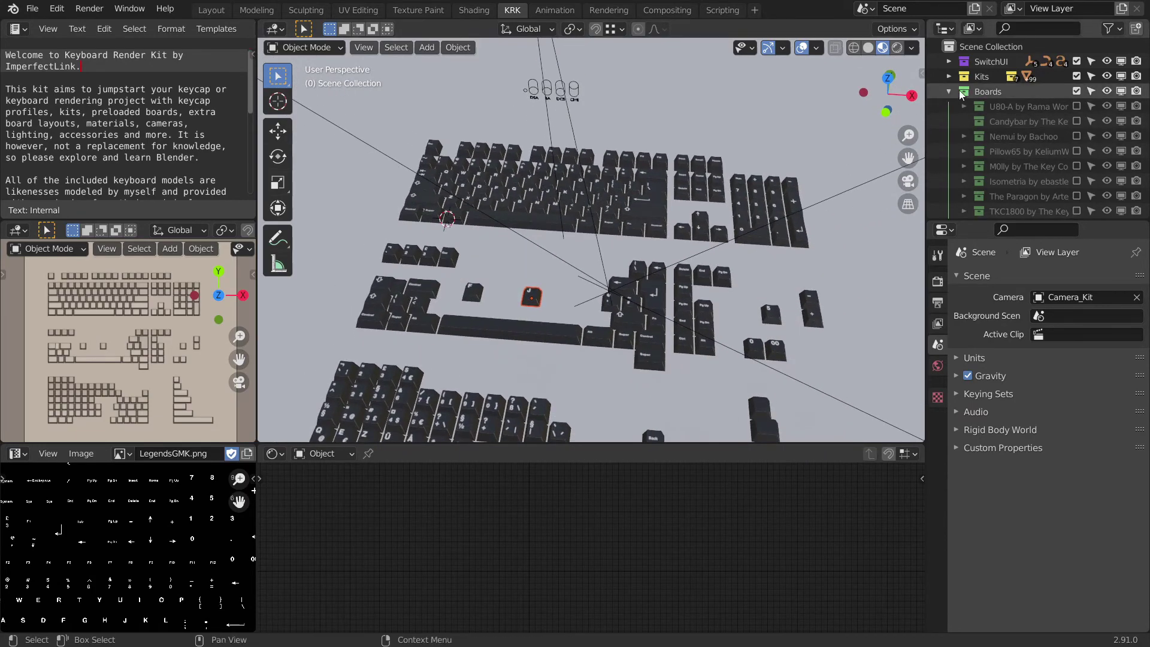